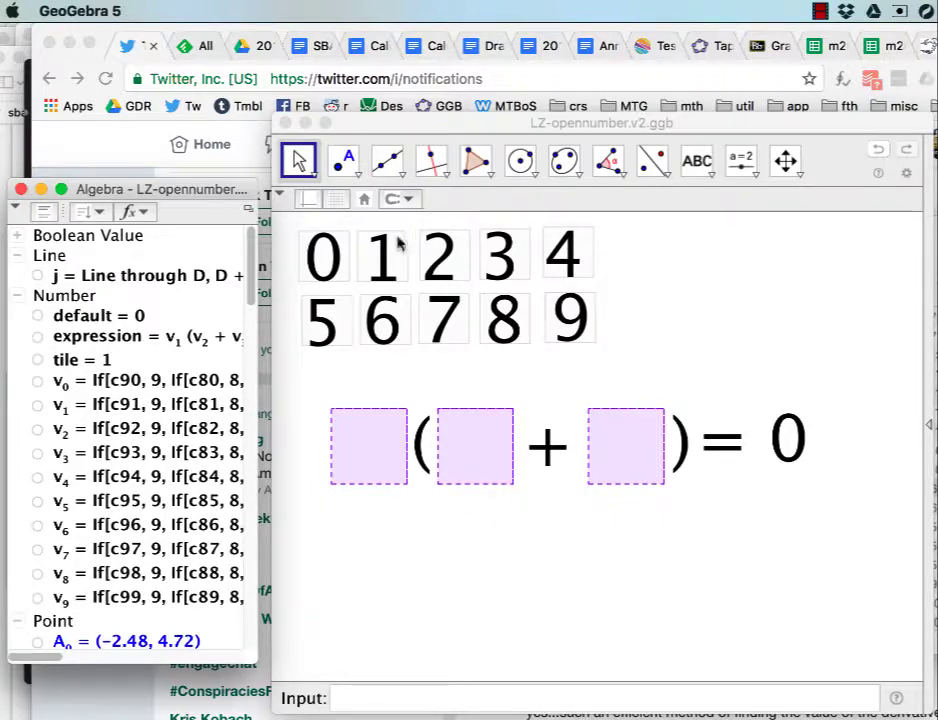
- Fill the equation's three blanks with tiles 1, 3 and 4, and replace the 1 with tile 6
drag(383, 258, 383, 440)
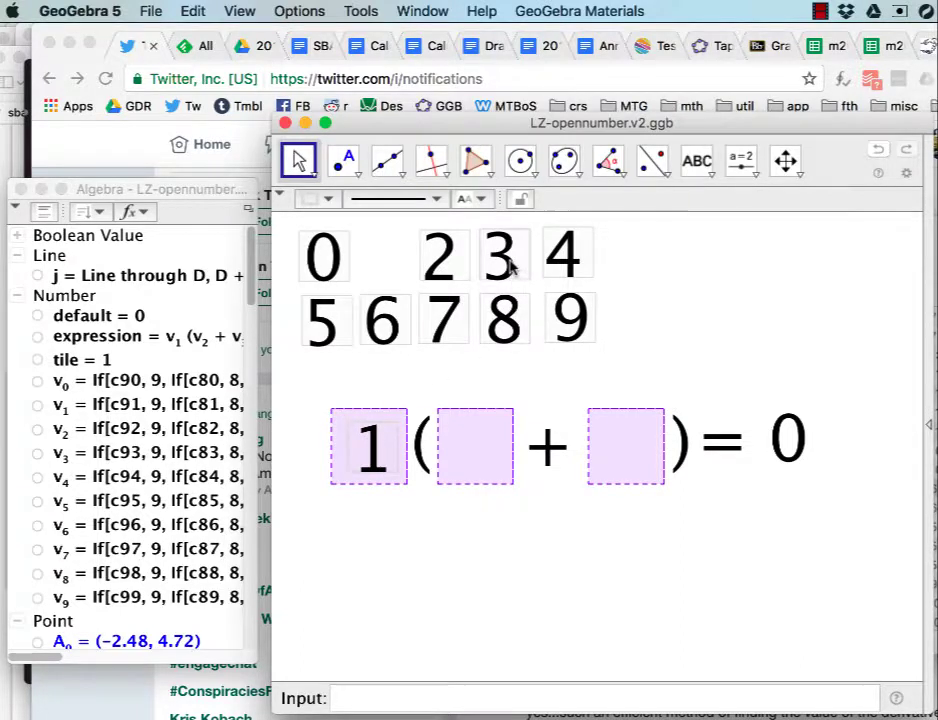
drag(511, 268, 493, 462)
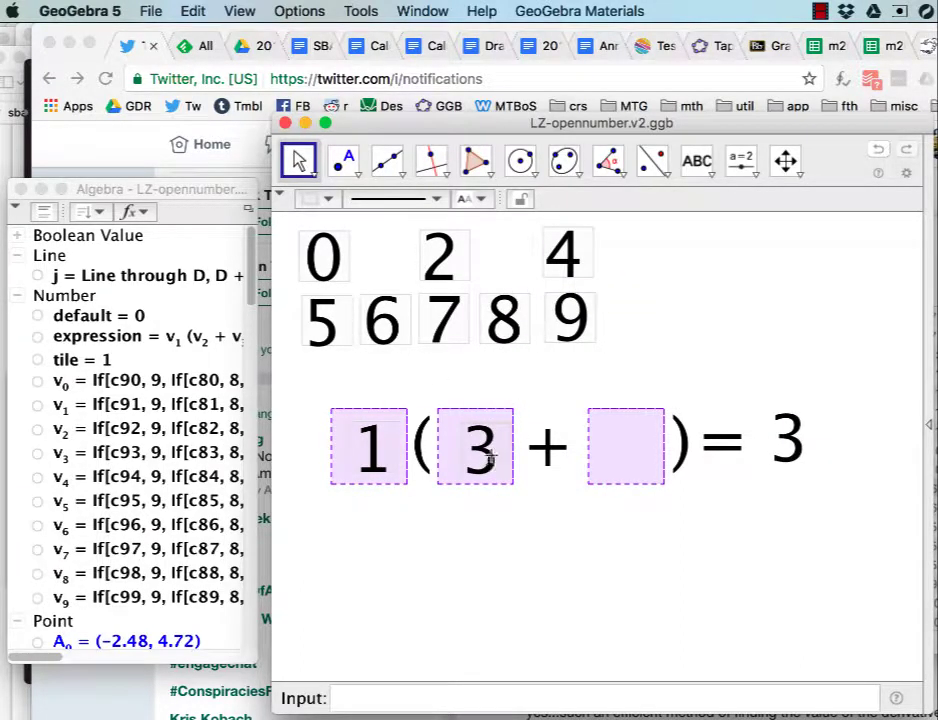
drag(572, 262, 627, 450)
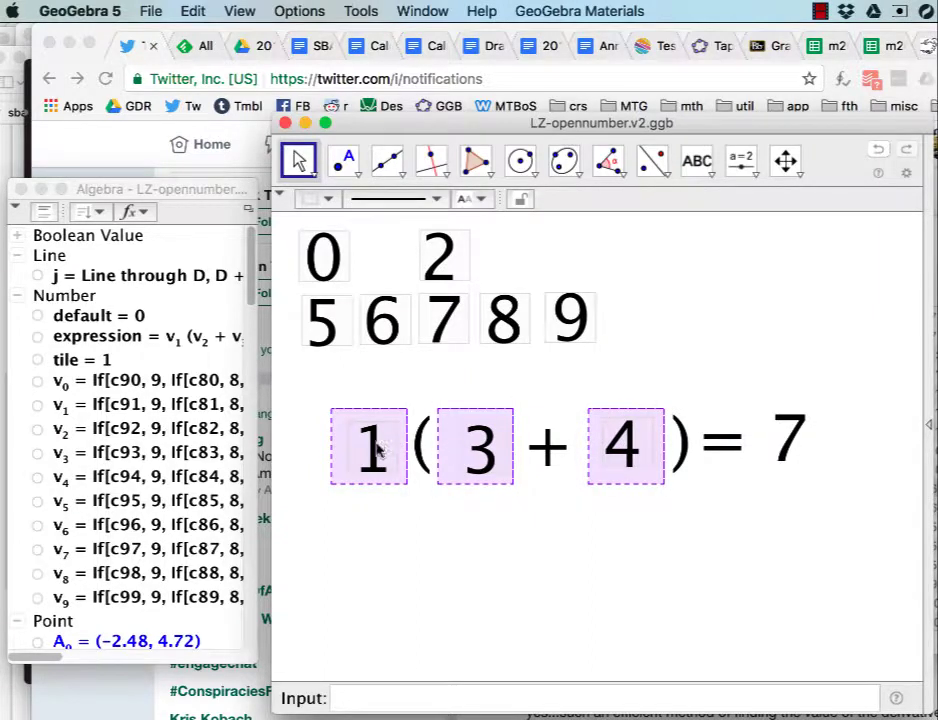
drag(373, 450, 387, 248)
drag(383, 322, 372, 452)
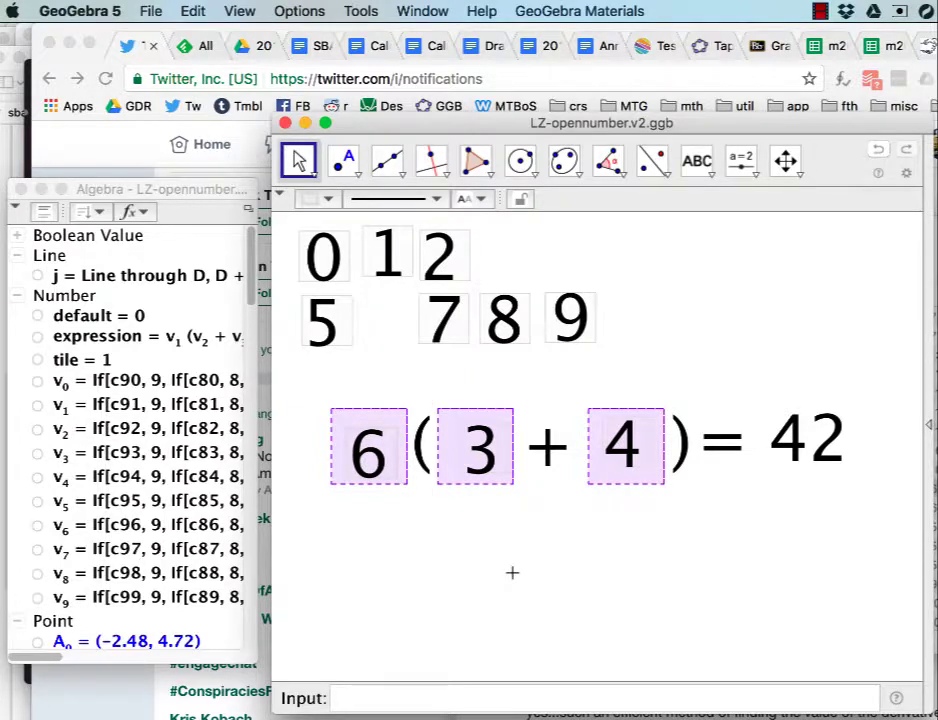
- Return tiles 3, 4 and 6 from the equation's blanks to their places in the digit rows
drag(482, 452, 503, 250)
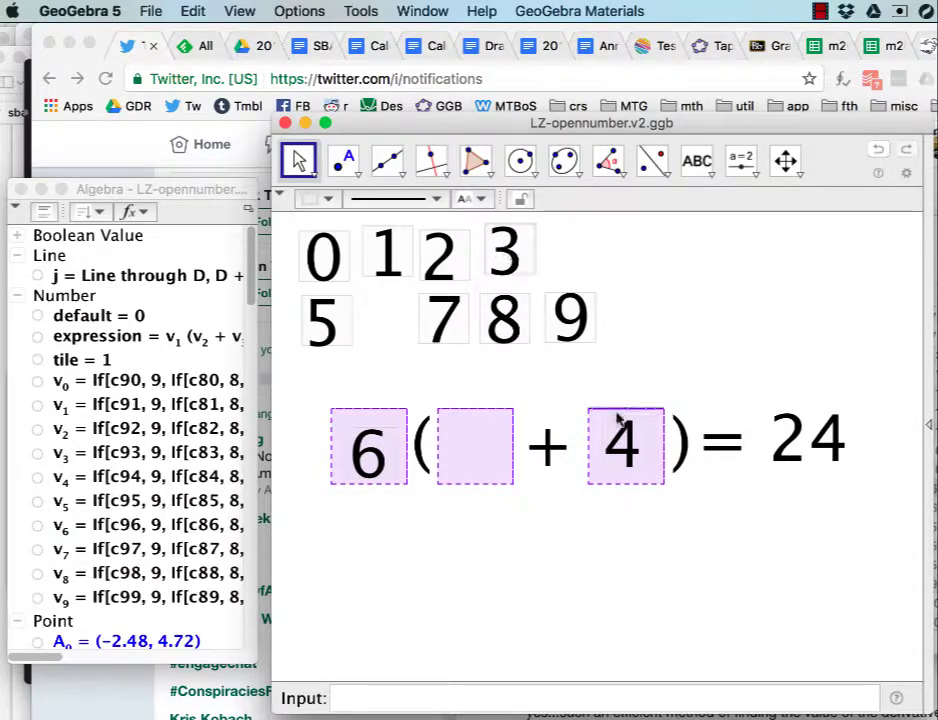
drag(618, 420, 577, 252)
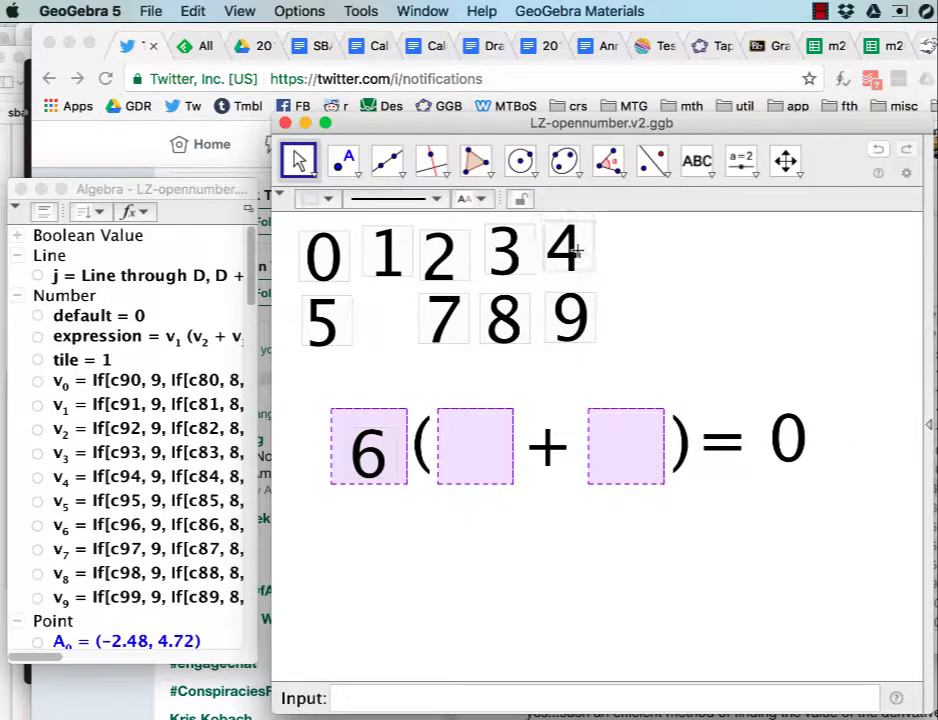
drag(368, 452, 384, 325)
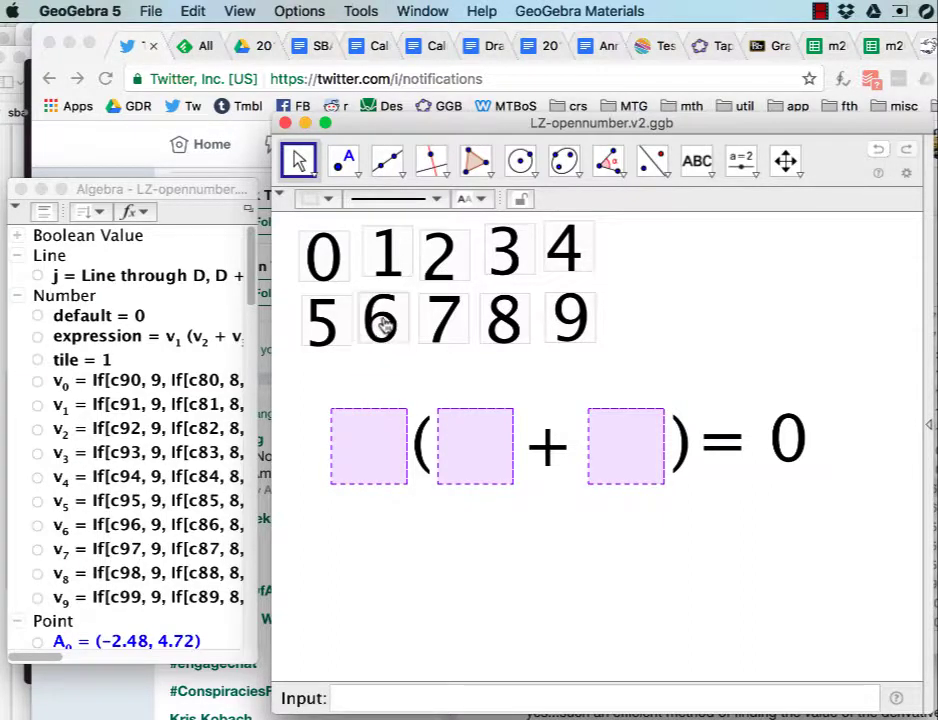
- Examine how the equation's result text is defined and which objects can be inserted, and close it without changes
double_click(790, 455)
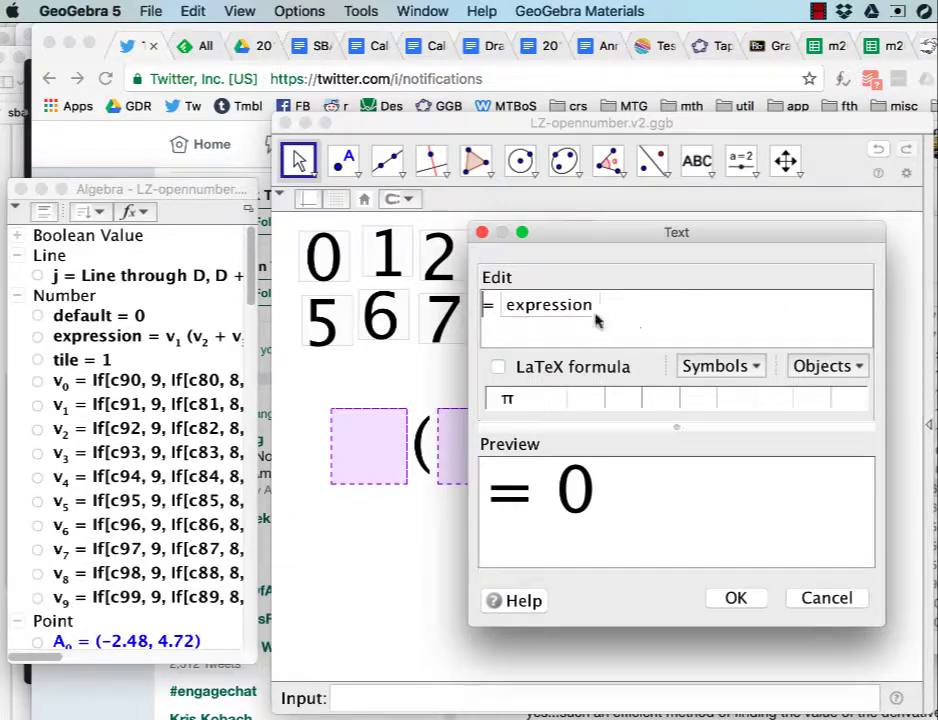
click(845, 368)
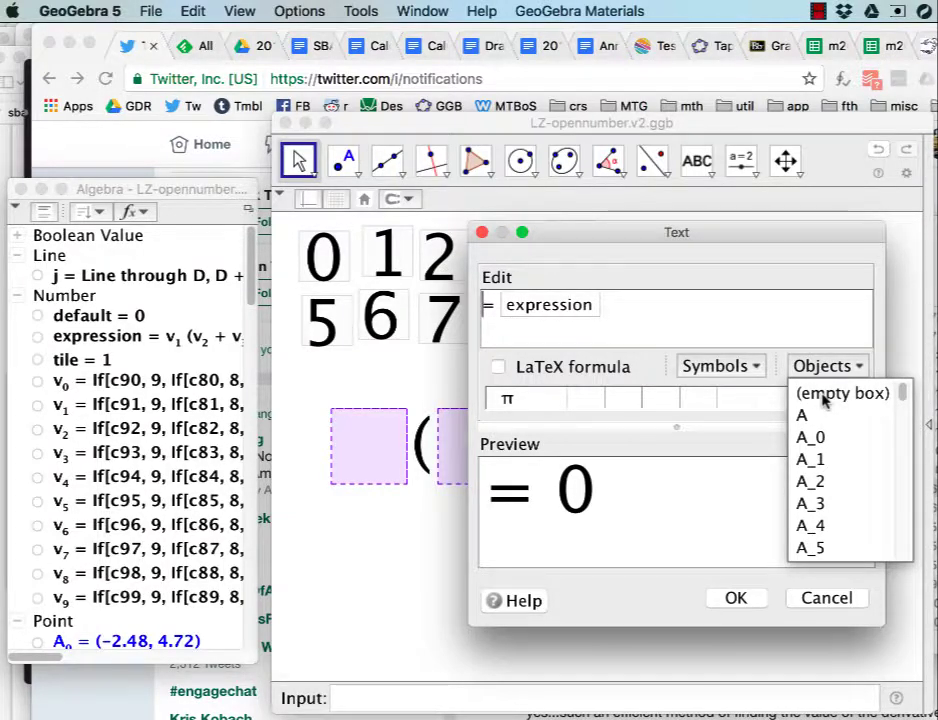
scroll(826, 480, down, 15)
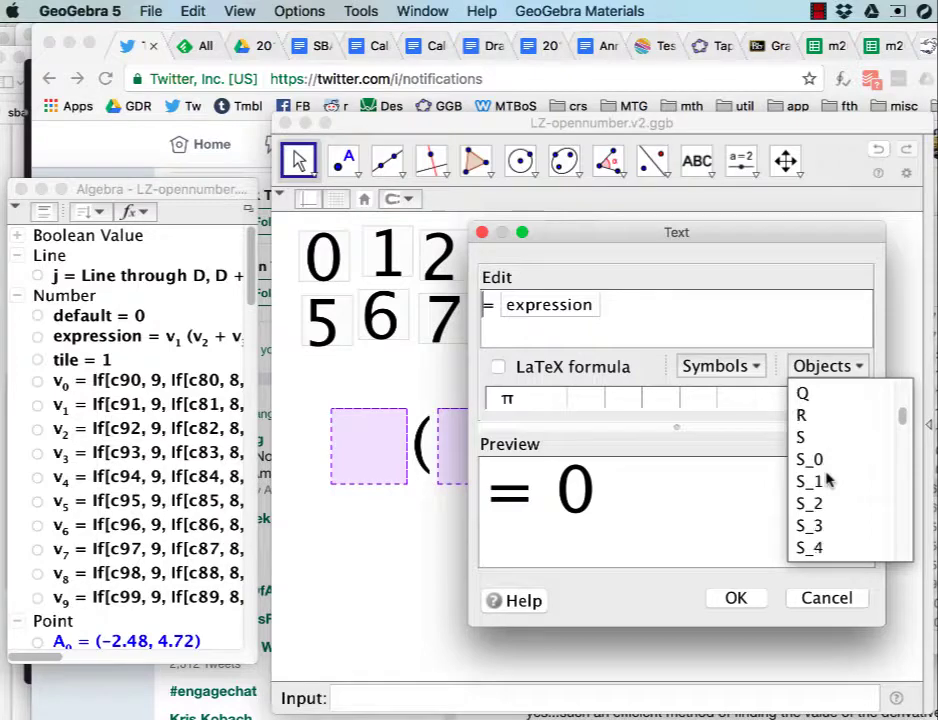
click(785, 270)
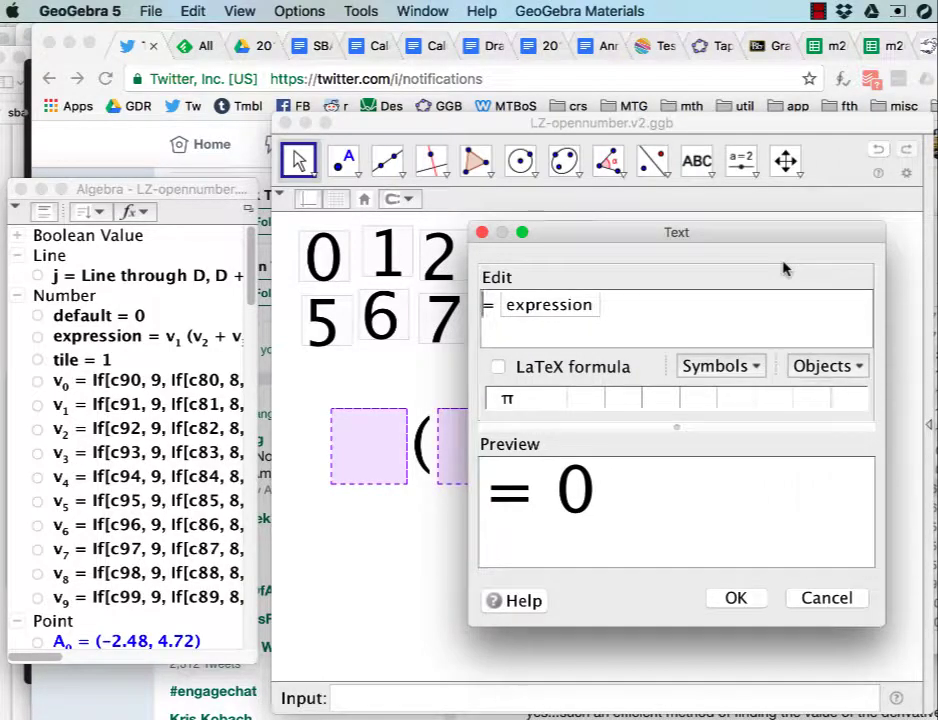
click(481, 234)
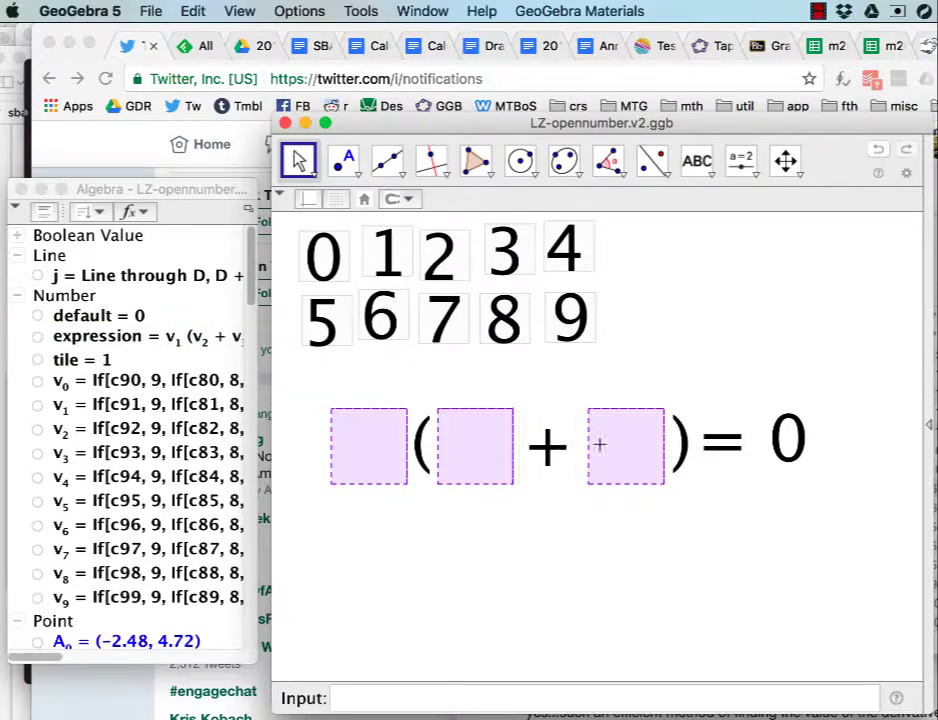
- Redefine the number "expression" as v_1 (v_2 + v_3)^v_4
double_click(118, 338)
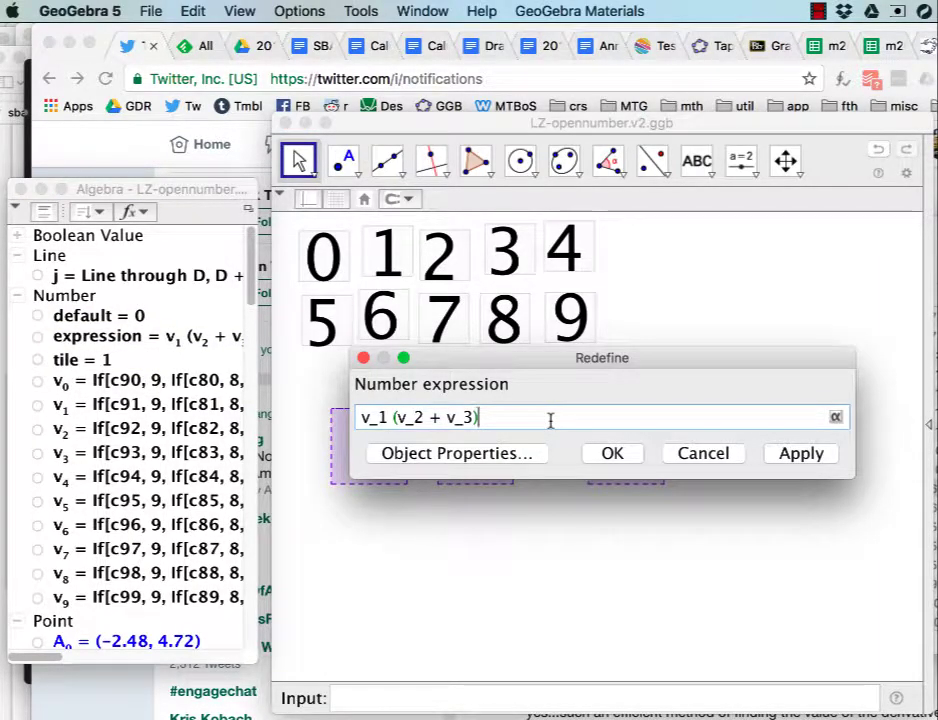
text(^v_4)
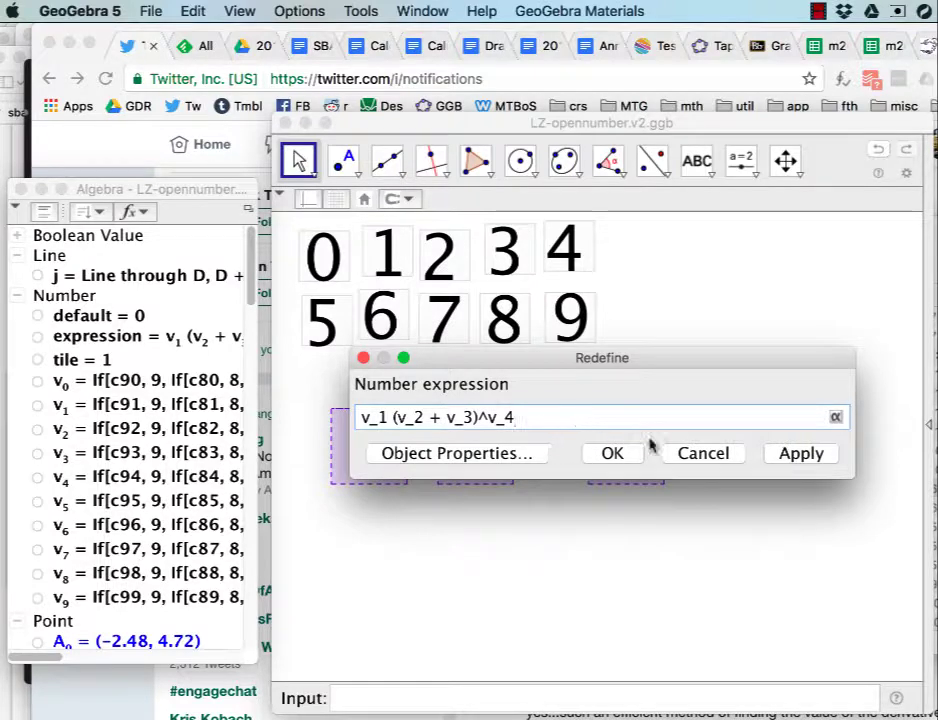
click(805, 460)
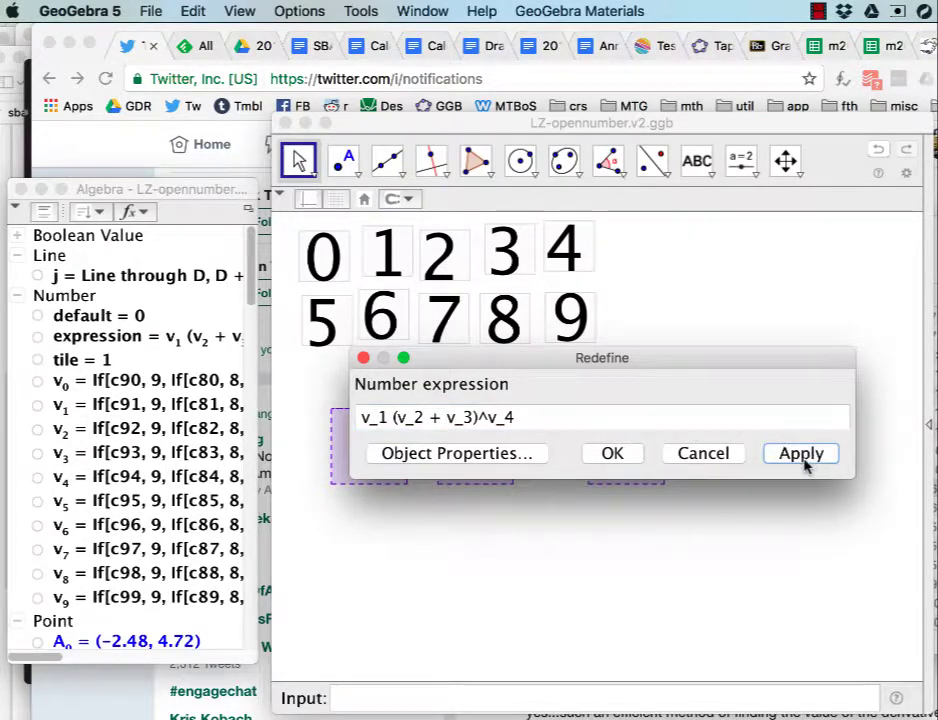
click(612, 454)
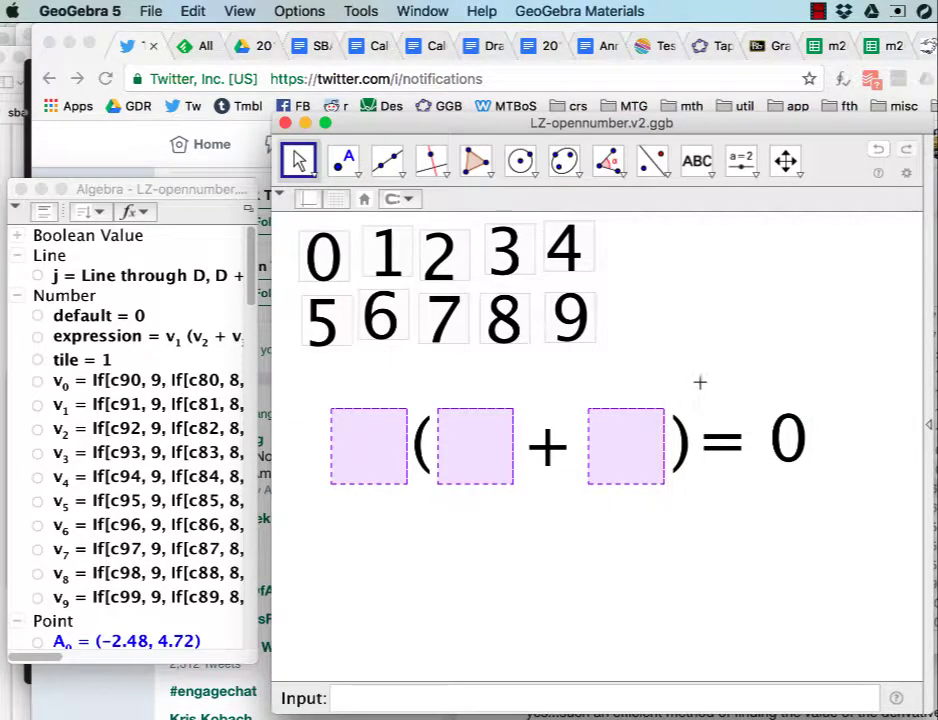
- Hide the blank3 polygon and show it again to check which square it controls
click(188, 548)
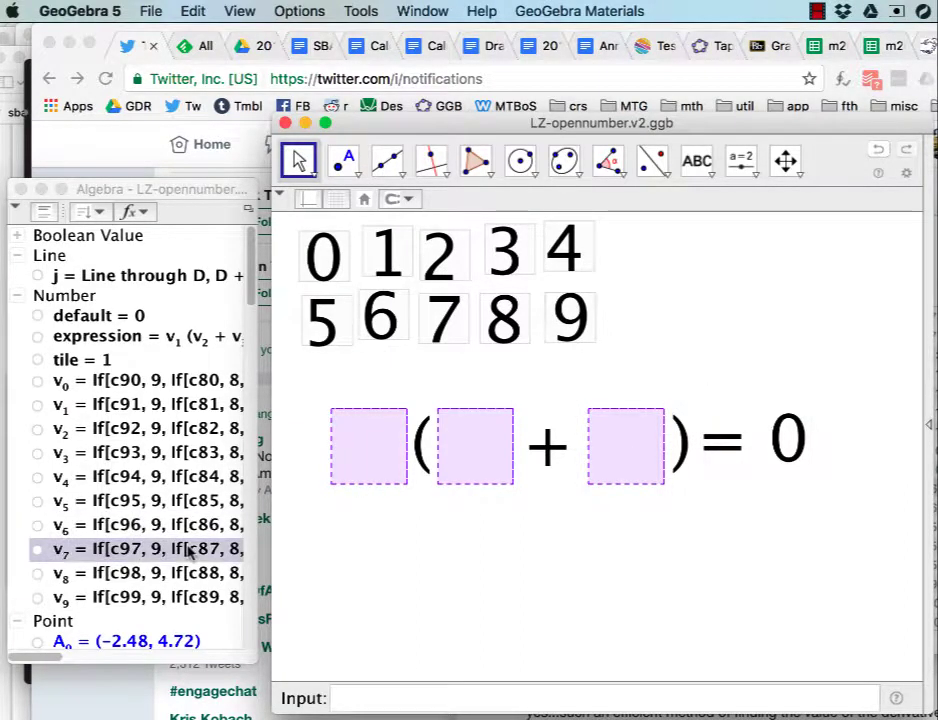
scroll(188, 550, down, 2)
scroll(188, 550, up, 2)
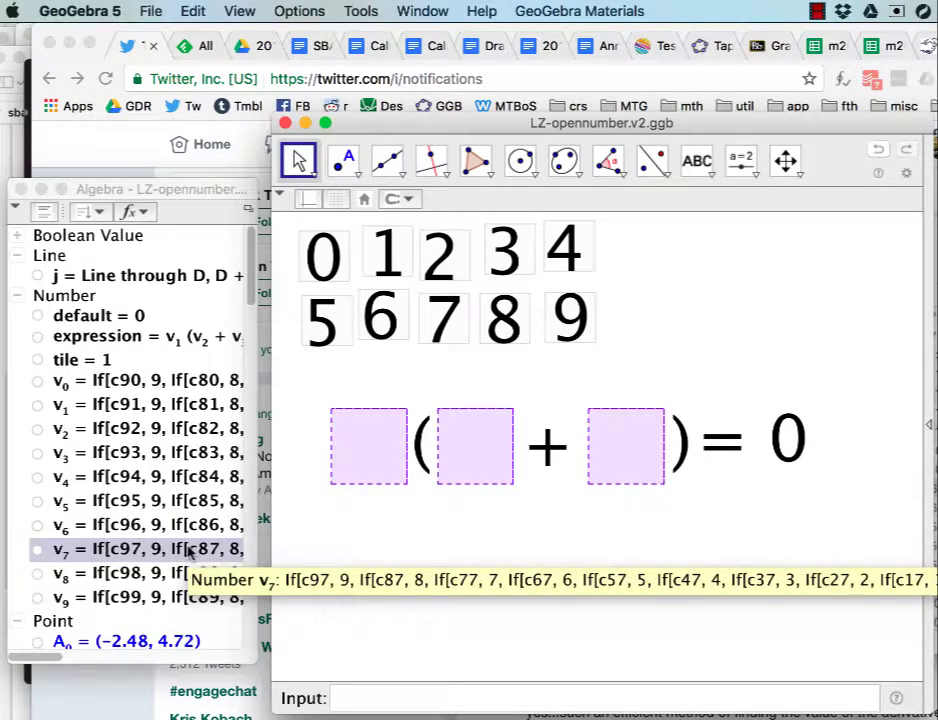
scroll(188, 555, down, 1)
scroll(188, 552, down, 10)
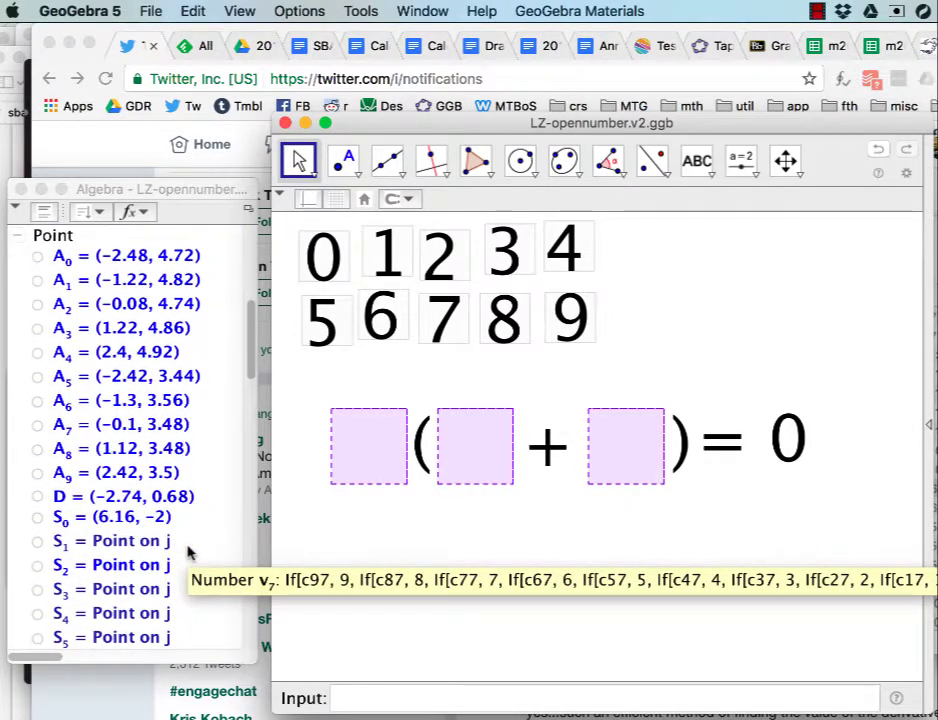
scroll(188, 552, down, 8)
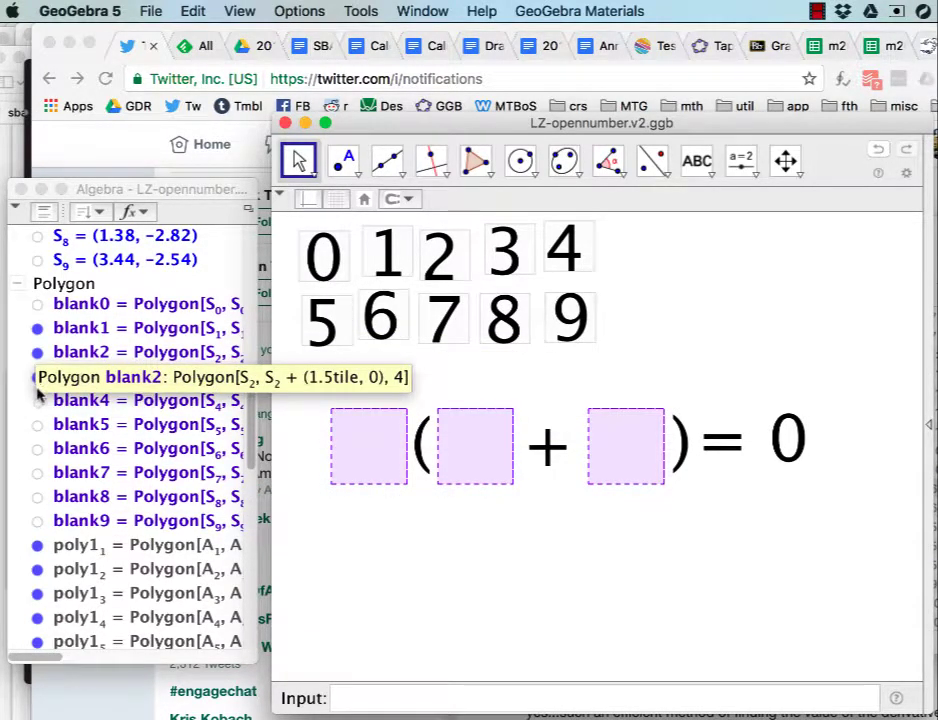
click(36, 378)
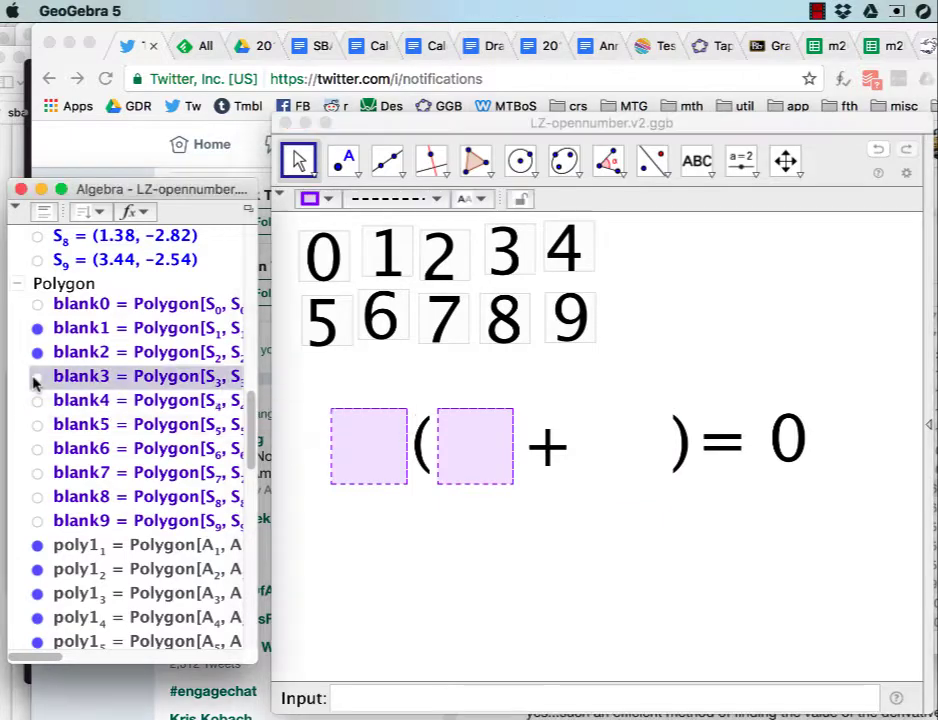
click(36, 378)
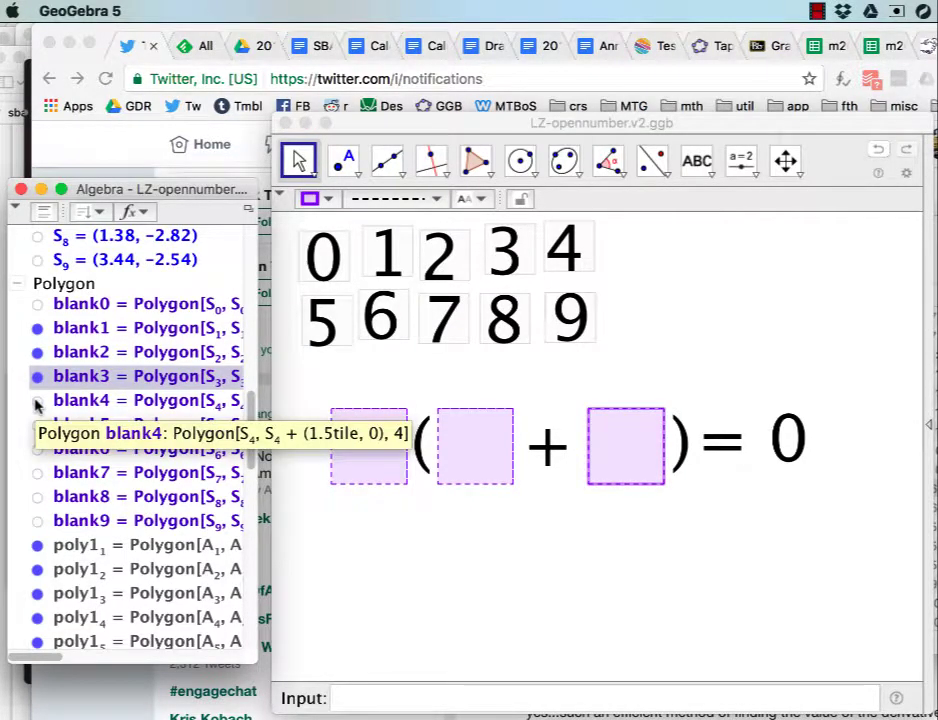
- Show the blank4 polygon beside the equation's result
click(37, 401)
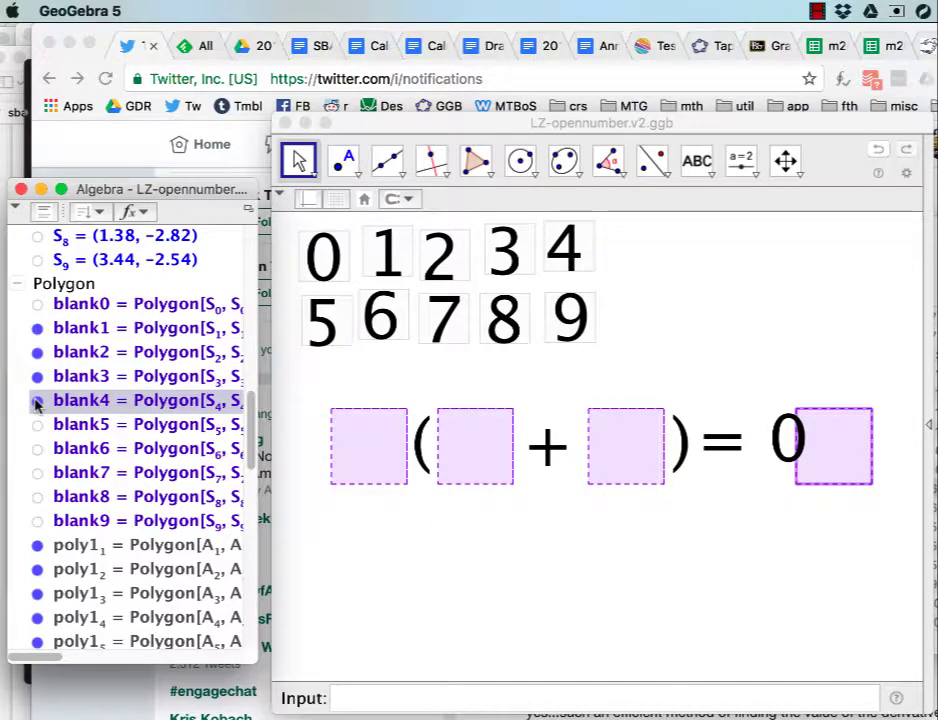
click(812, 515)
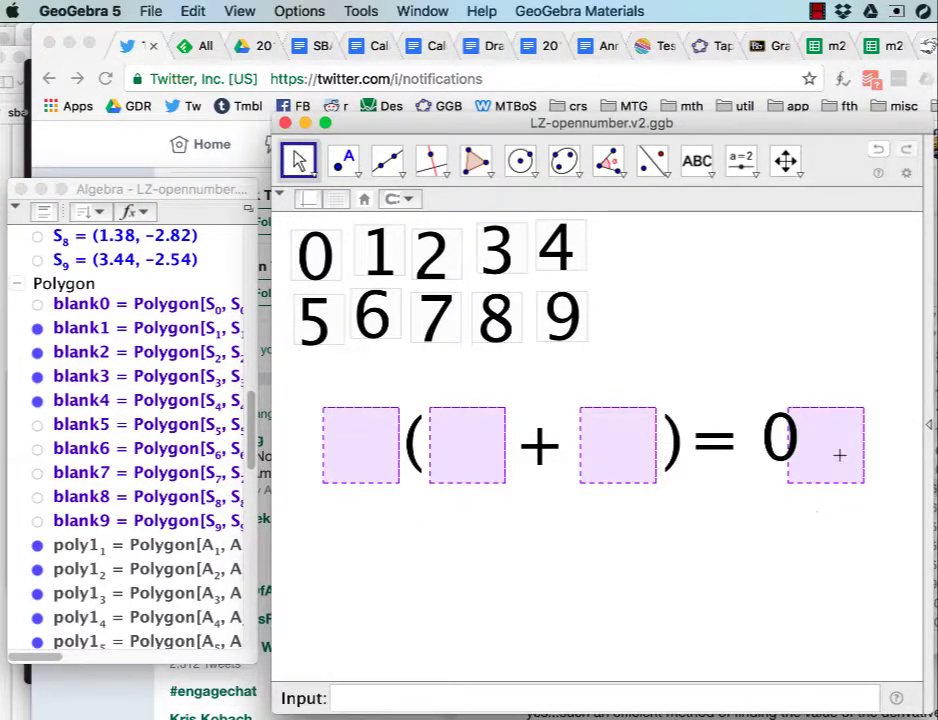
mouse_move(840, 461)
mouse_down()
mouse_move(840, 421)
mouse_move(836, 477)
mouse_move(873, 461)
mouse_move(840, 477)
mouse_move(838, 466)
mouse_up()
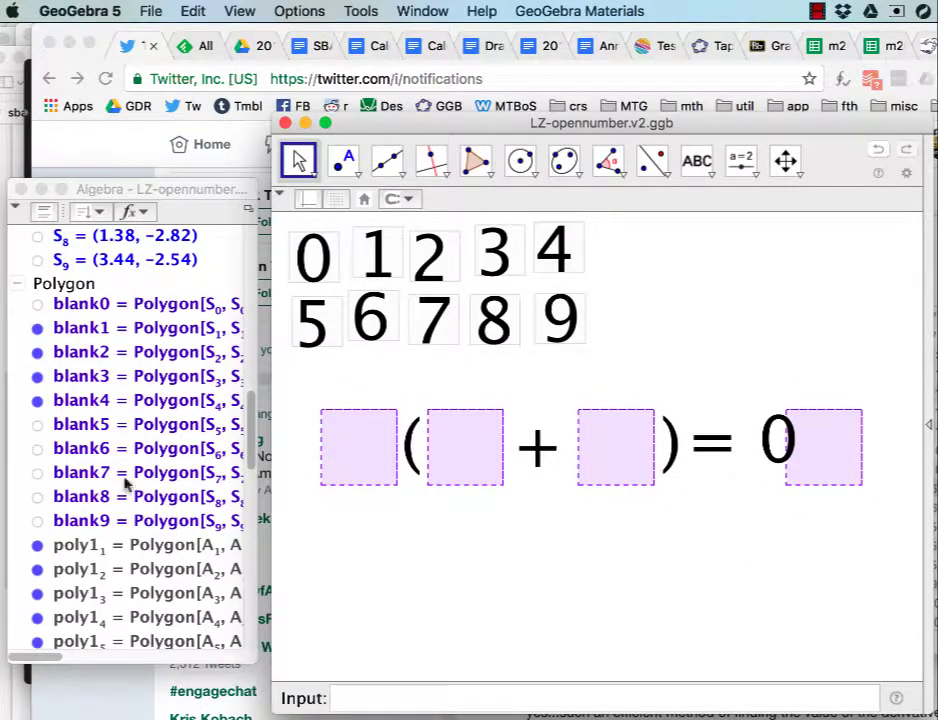
- Move the blank4 square clear of the result by its corner point S4, showing the point only for the move
scroll(125, 487, down, 10)
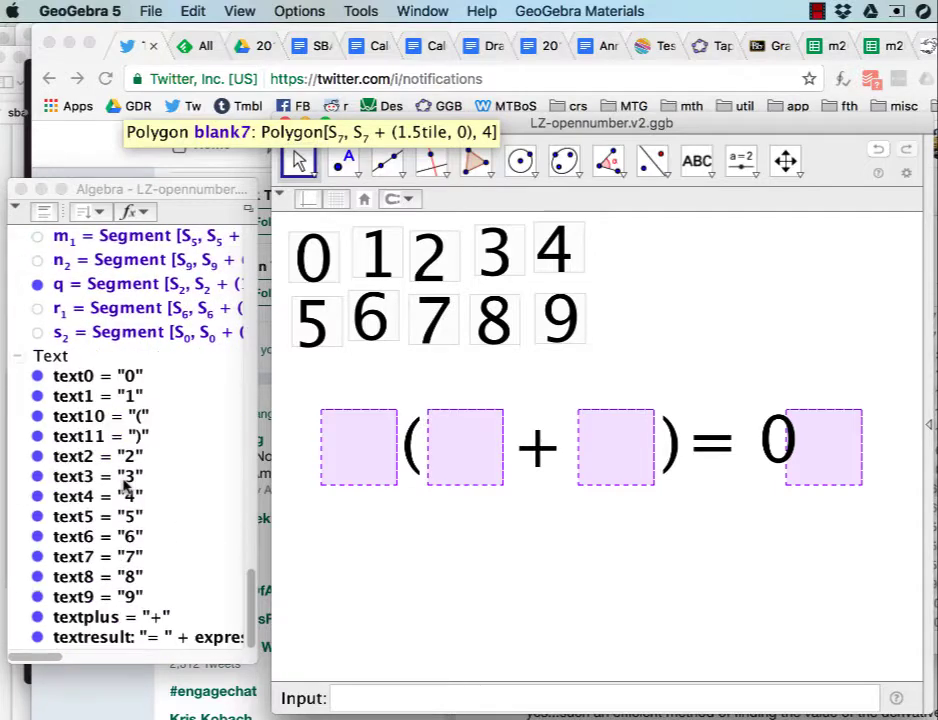
scroll(125, 487, up, 4)
scroll(125, 487, up, 15)
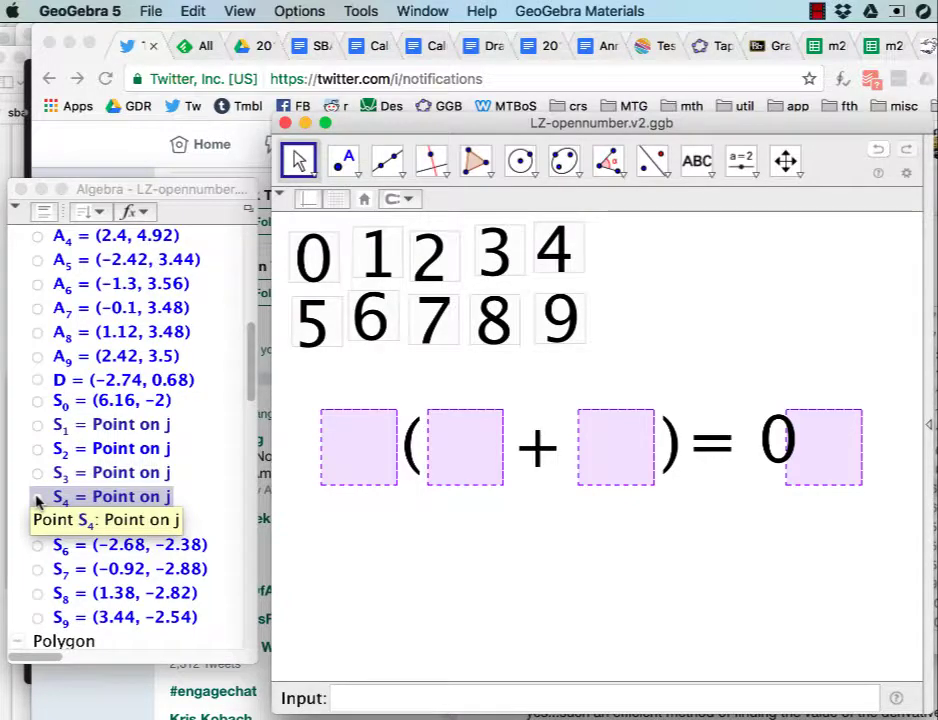
click(37, 497)
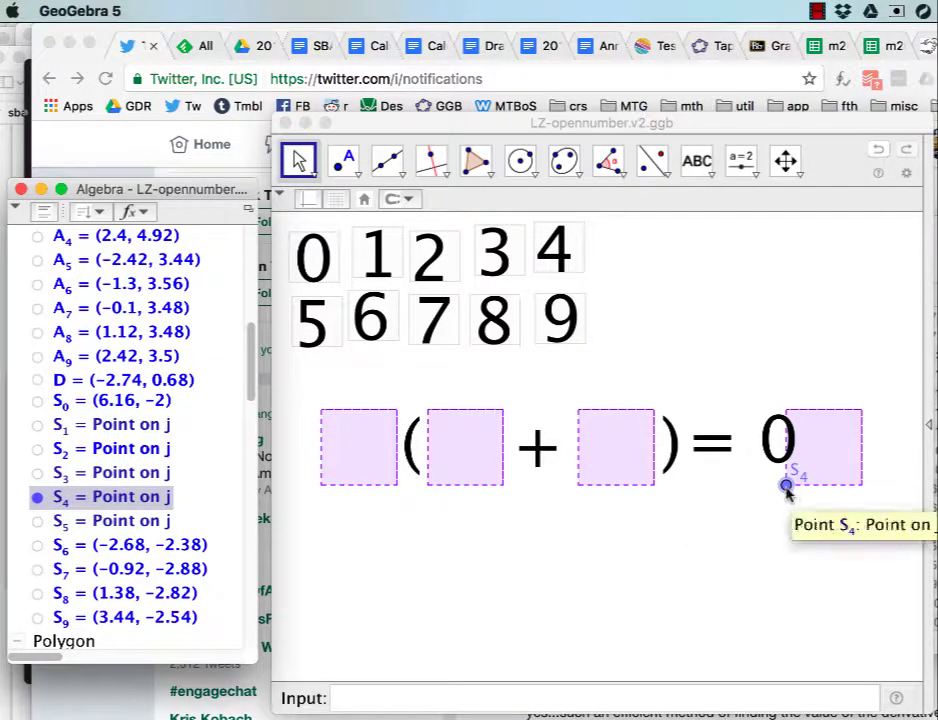
drag(787, 486, 820, 523)
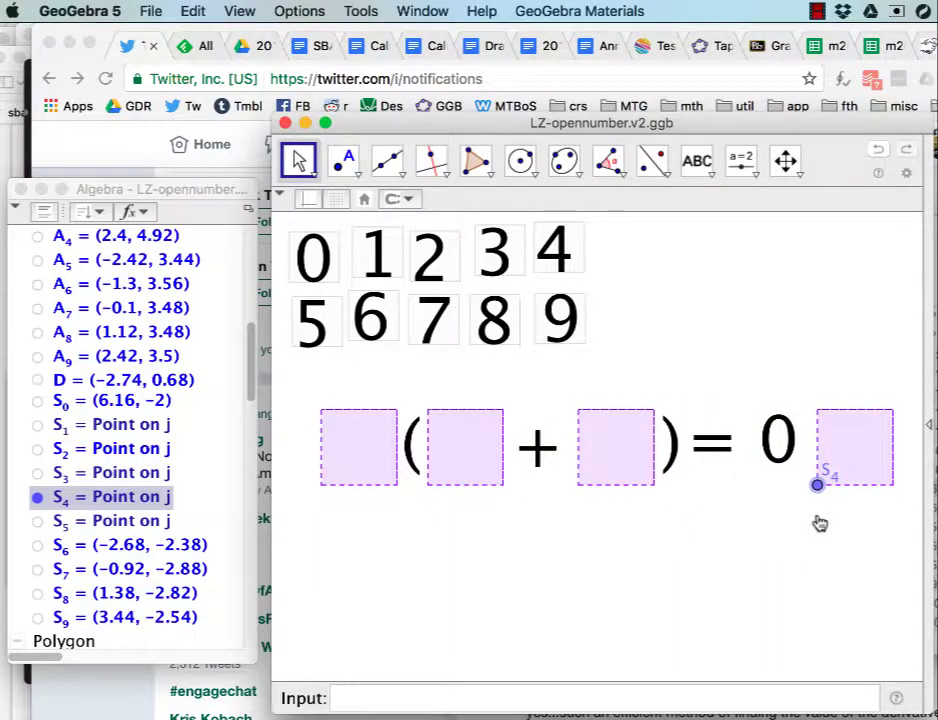
click(35, 497)
shift+click(100, 521)
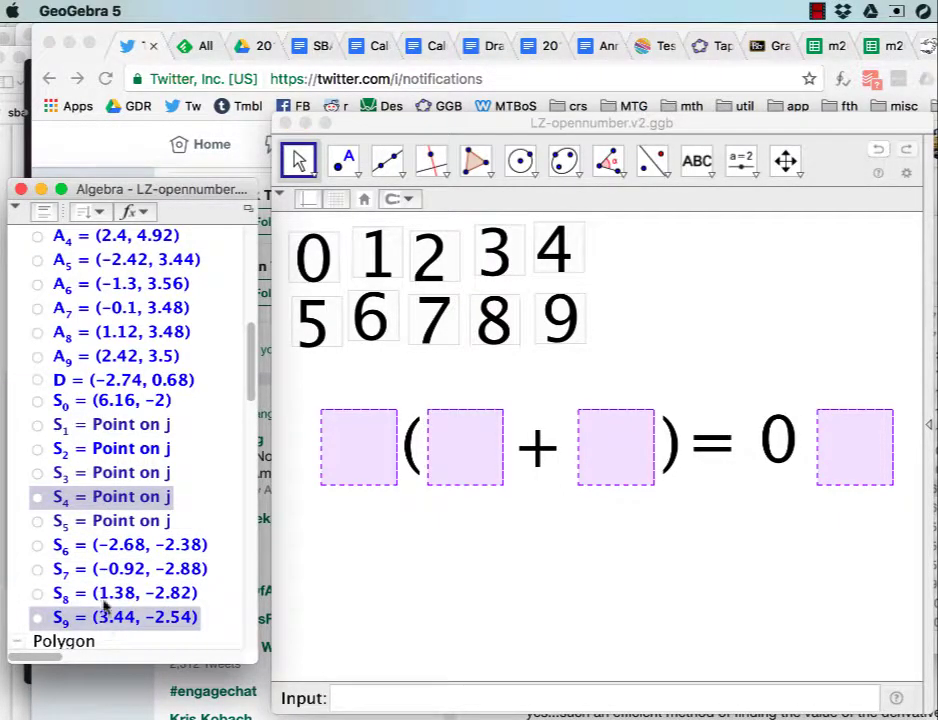
- Show the blank6 square instead of blank4 and move it by point S6 to the exponent position above the closing parenthesis
click(37, 545)
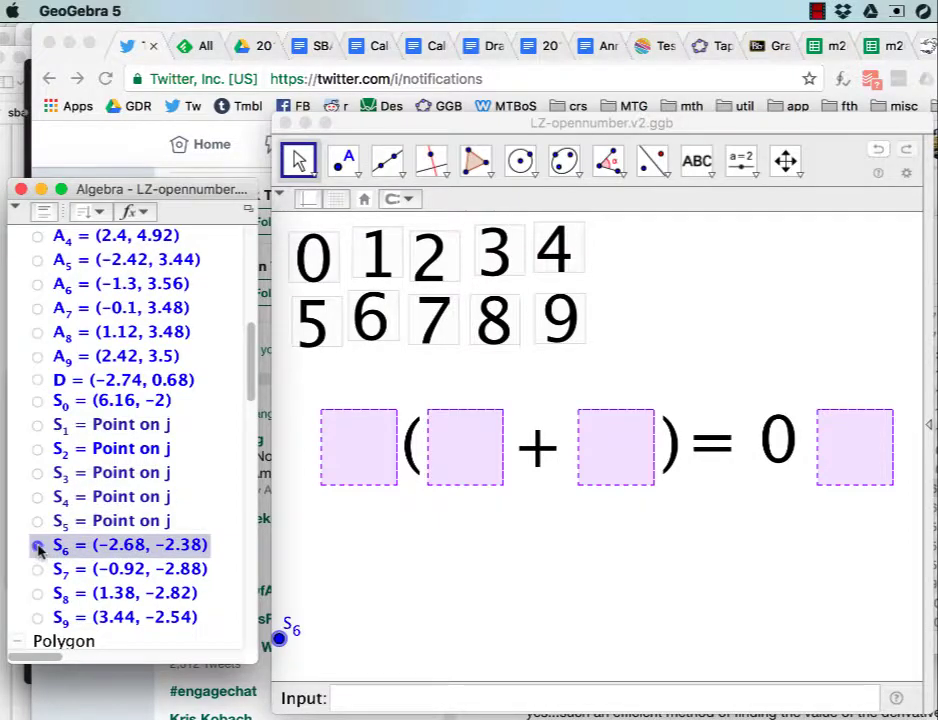
scroll(135, 592, down, 10)
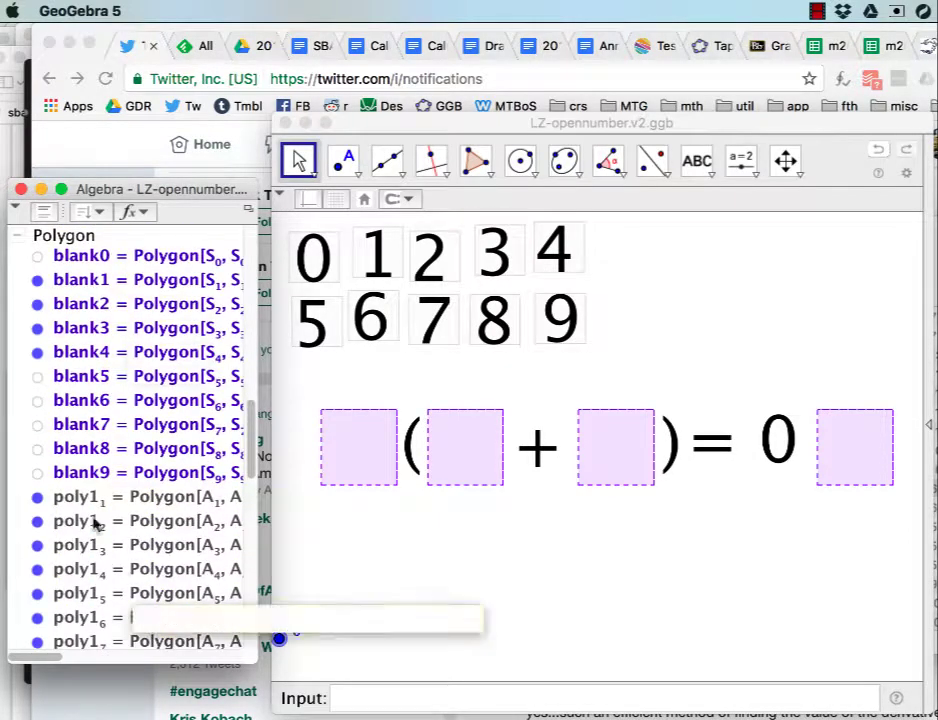
click(34, 352)
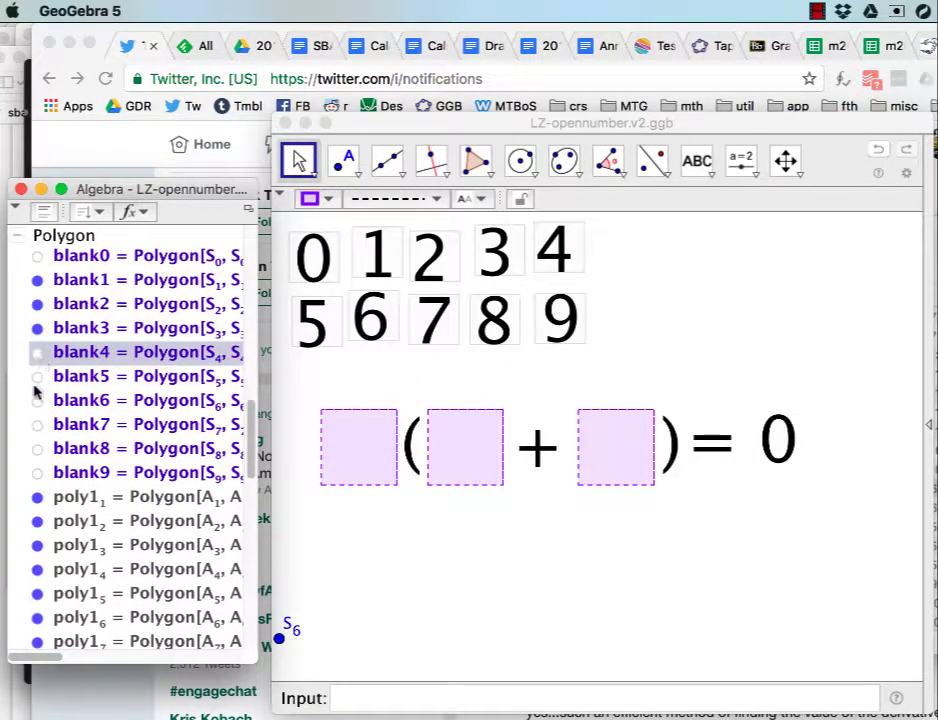
click(36, 401)
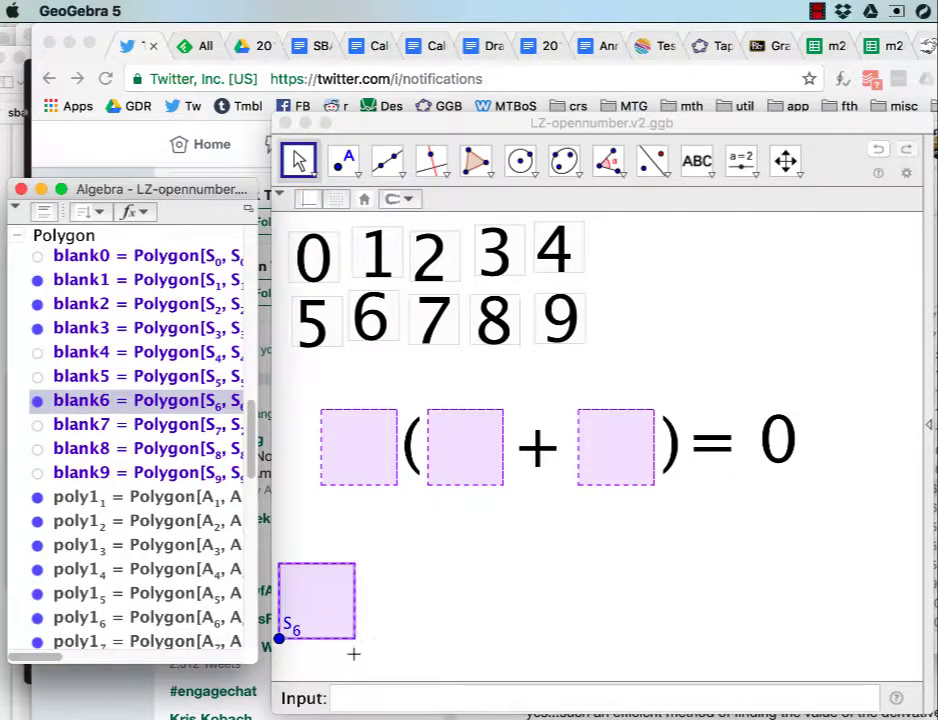
drag(281, 637, 667, 411)
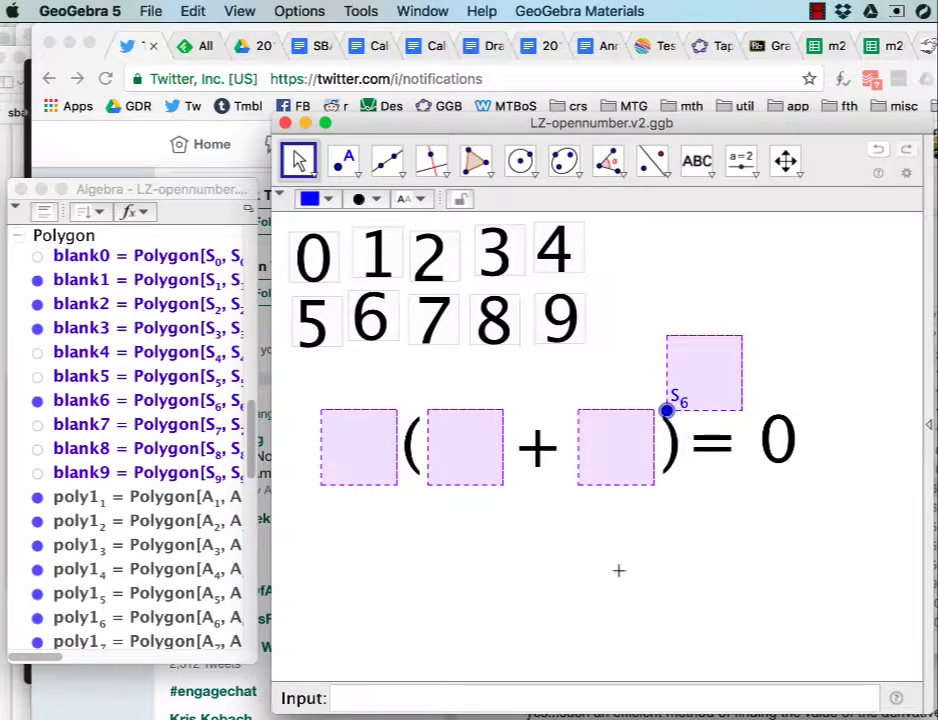
- Redefine the number expression as v_1 (v_2 + v_3)^v_6 so that blank6 acts as the exponent
scroll(122, 280, up, 10)
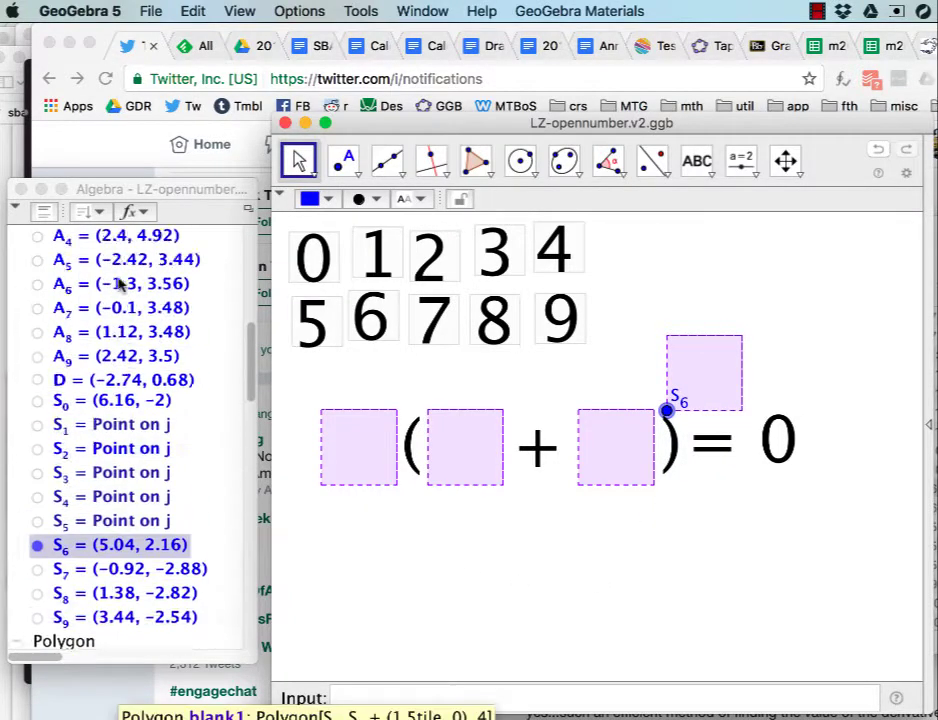
scroll(122, 283, up, 6)
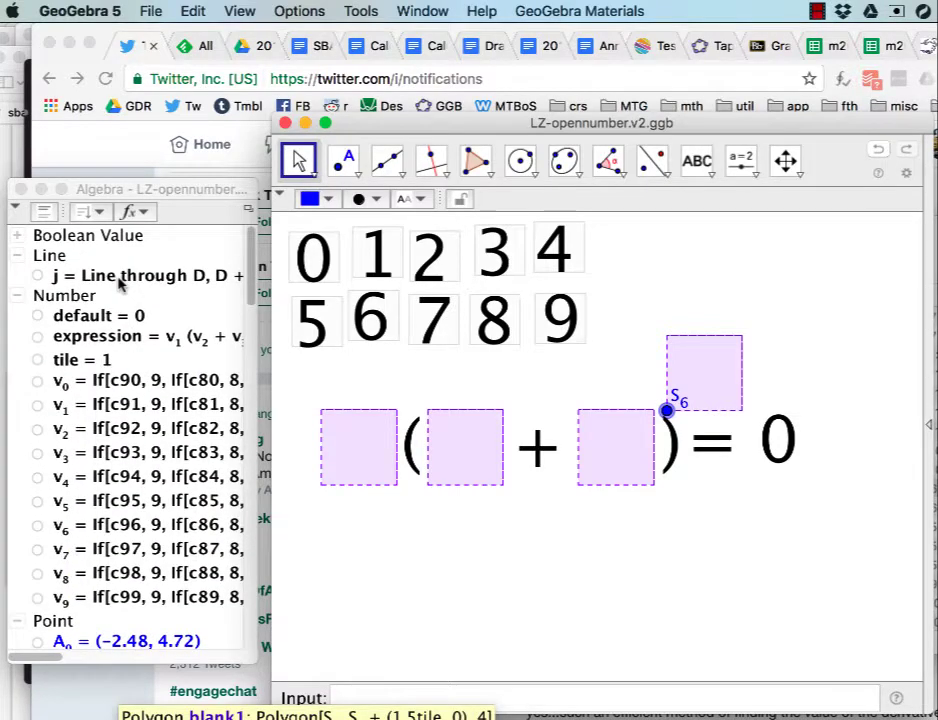
double_click(130, 340)
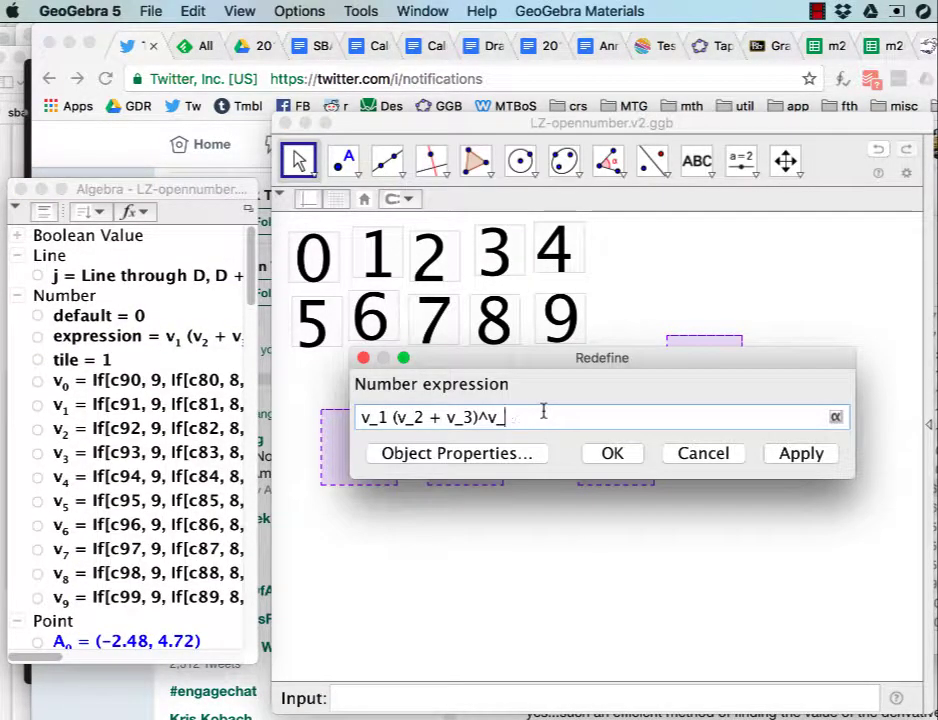
text(6)
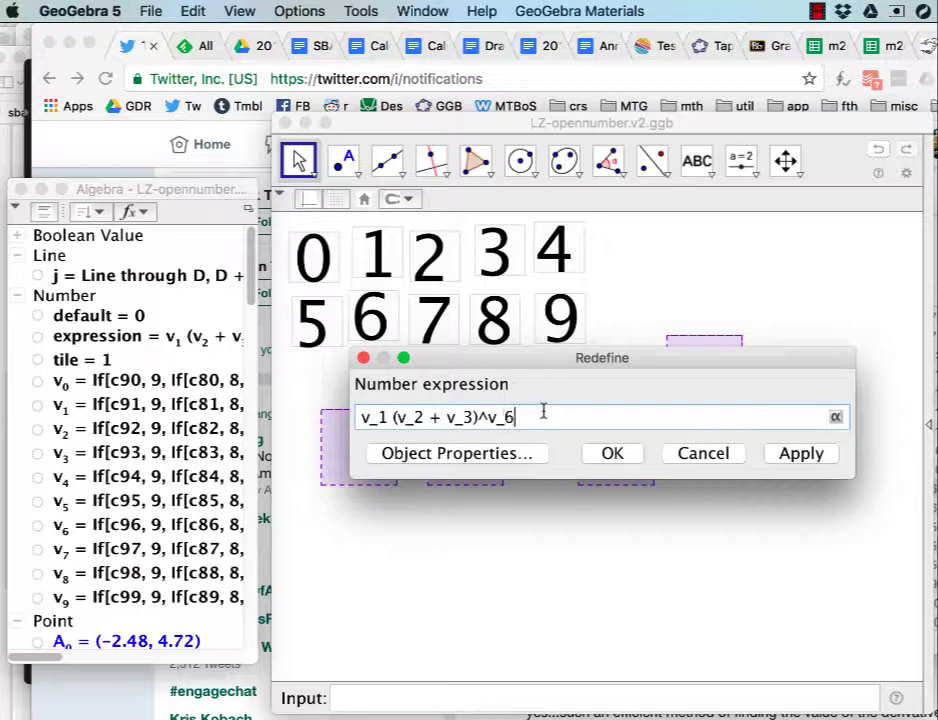
click(795, 456)
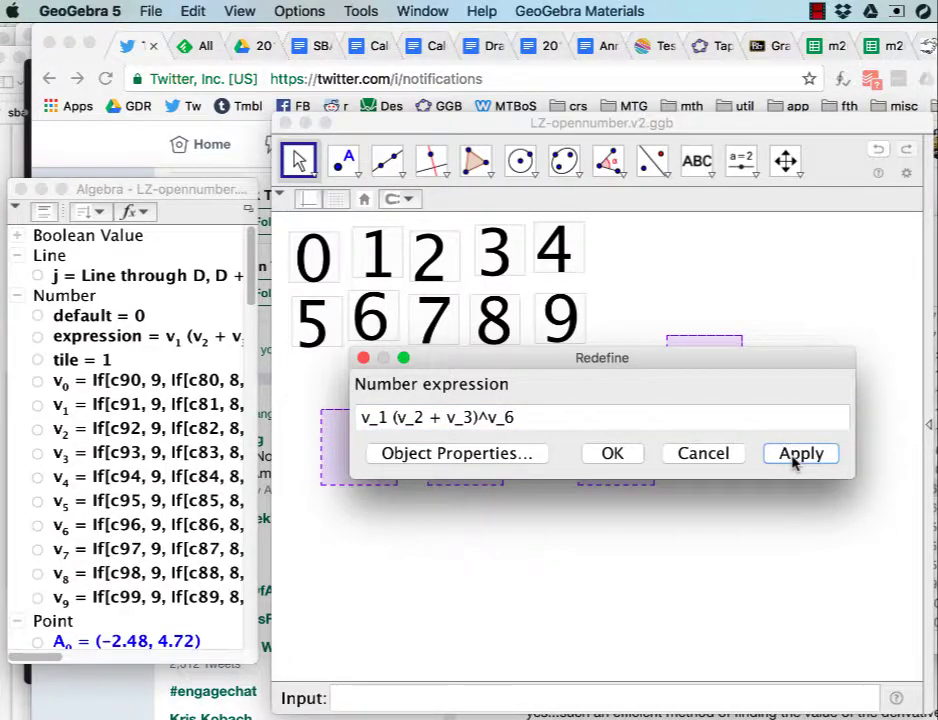
click(610, 454)
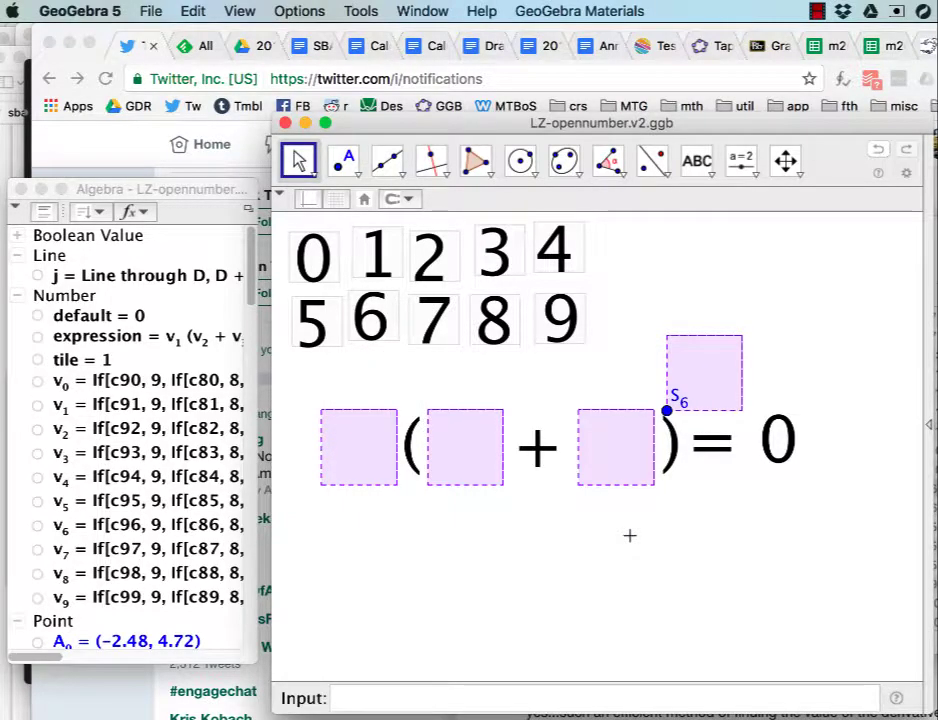
- Hide the point S6 at the corner of the exponent blank
scroll(203, 534, down, 8)
scroll(199, 532, down, 3)
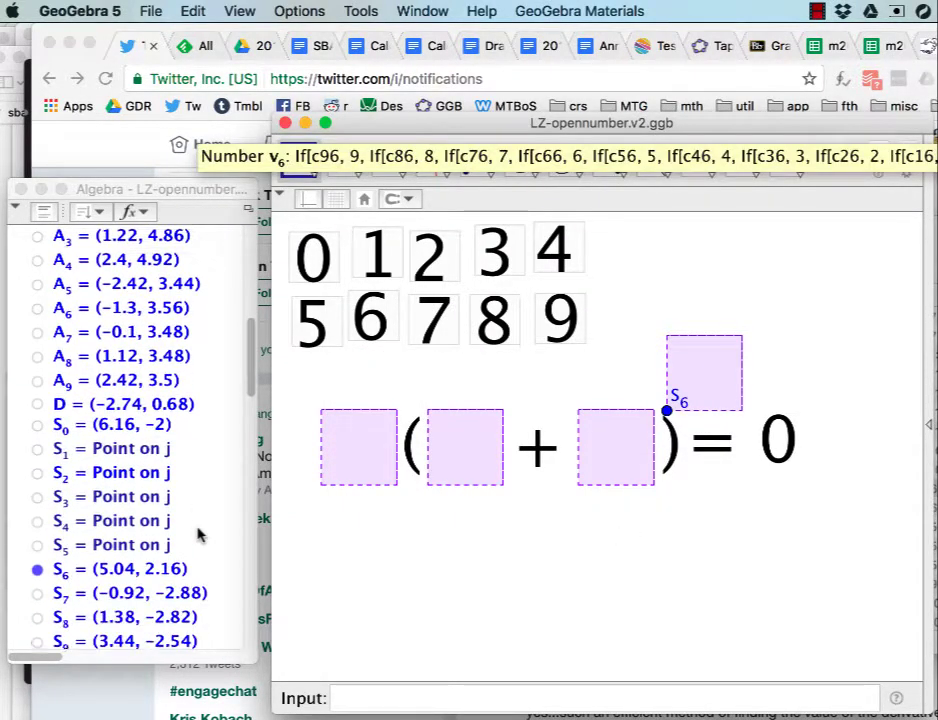
click(37, 547)
click(37, 547)
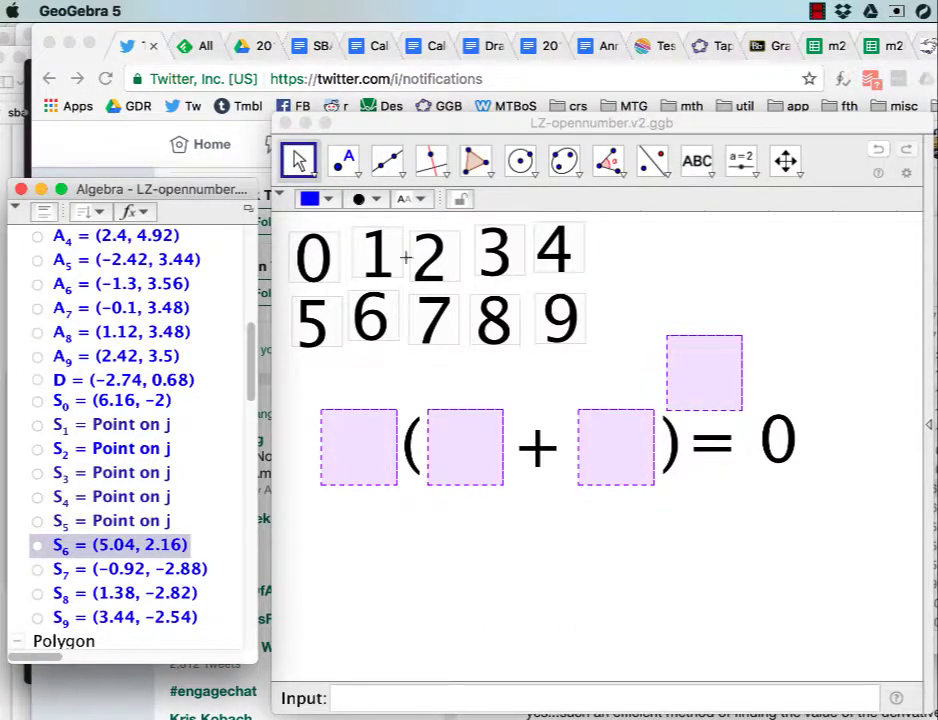
- Test the puzzle with 2 as exponent, 3 and 4 inside the parentheses, and 1 as the multiplier, replacing that 1 with 5
drag(428, 242, 485, 282)
drag(594, 364, 712, 372)
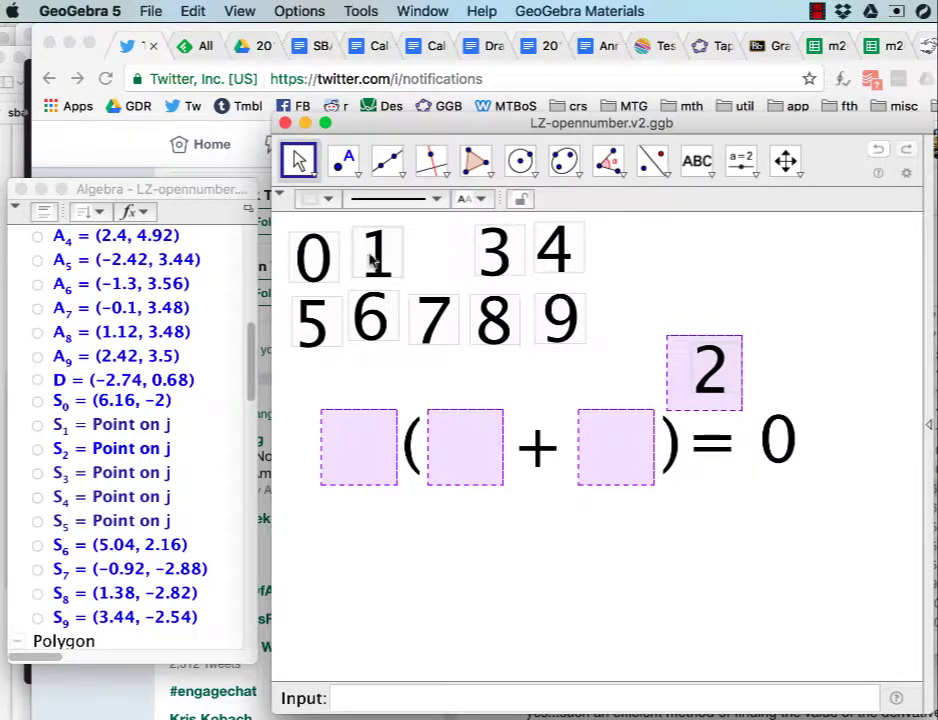
drag(372, 276, 355, 458)
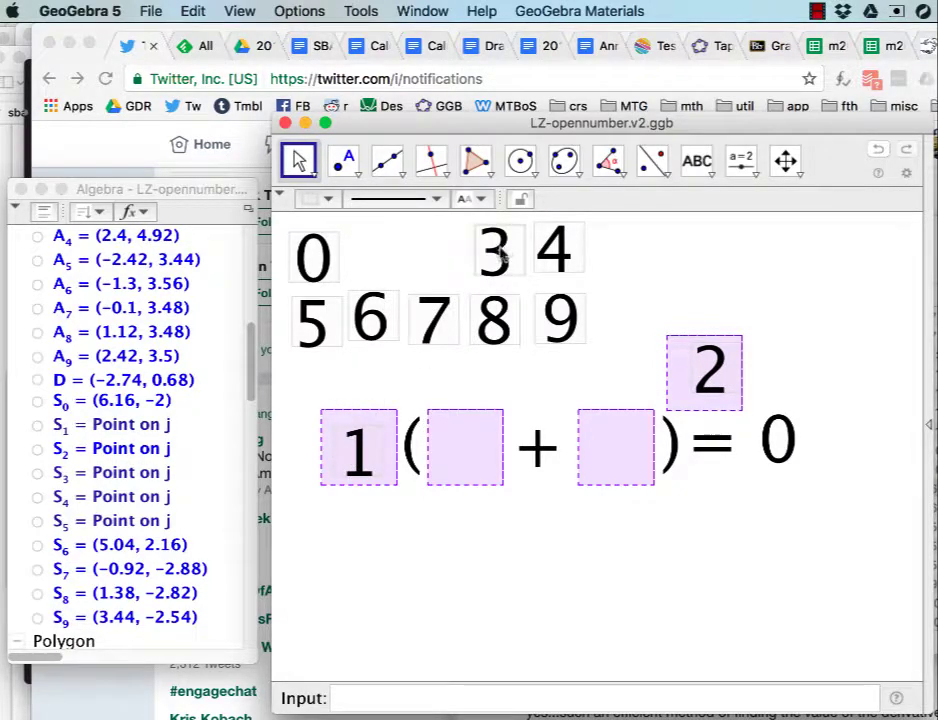
drag(500, 255, 471, 457)
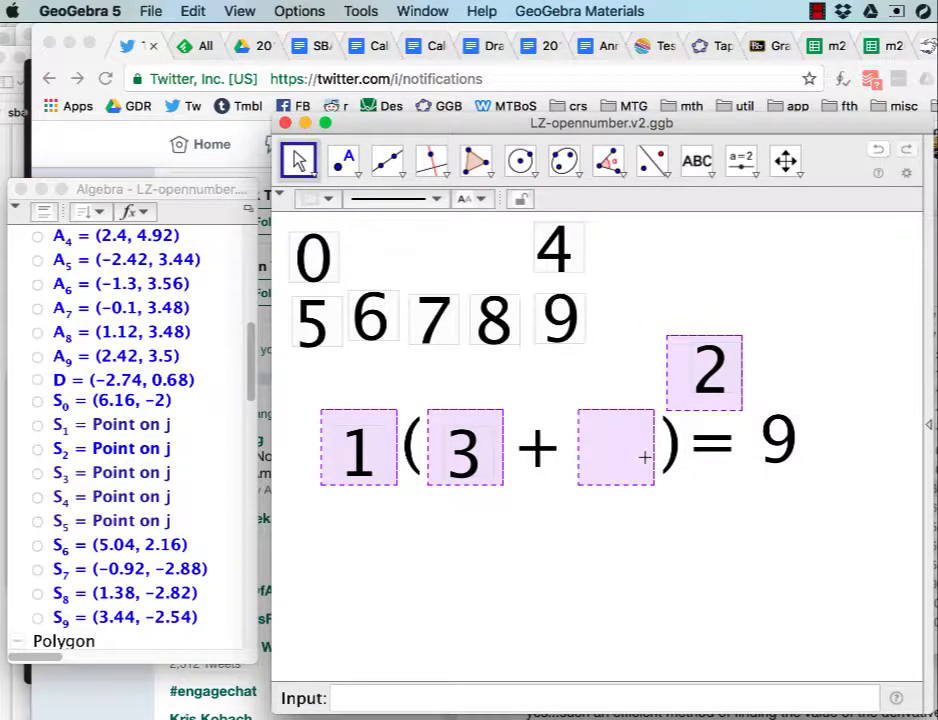
scroll(212, 432, up, 10)
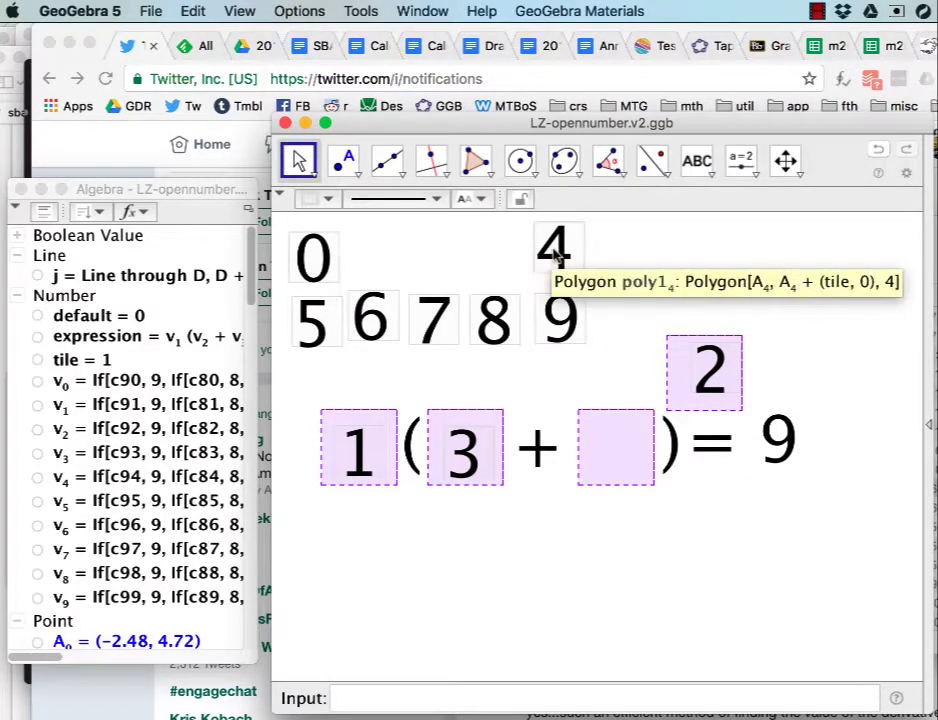
drag(553, 253, 607, 444)
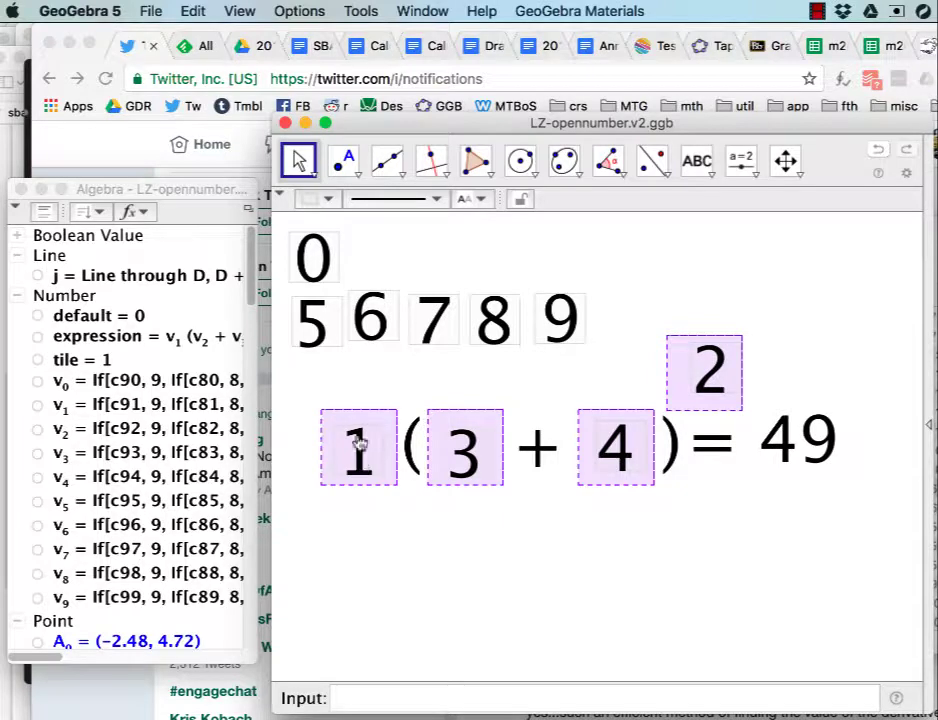
drag(360, 444, 366, 272)
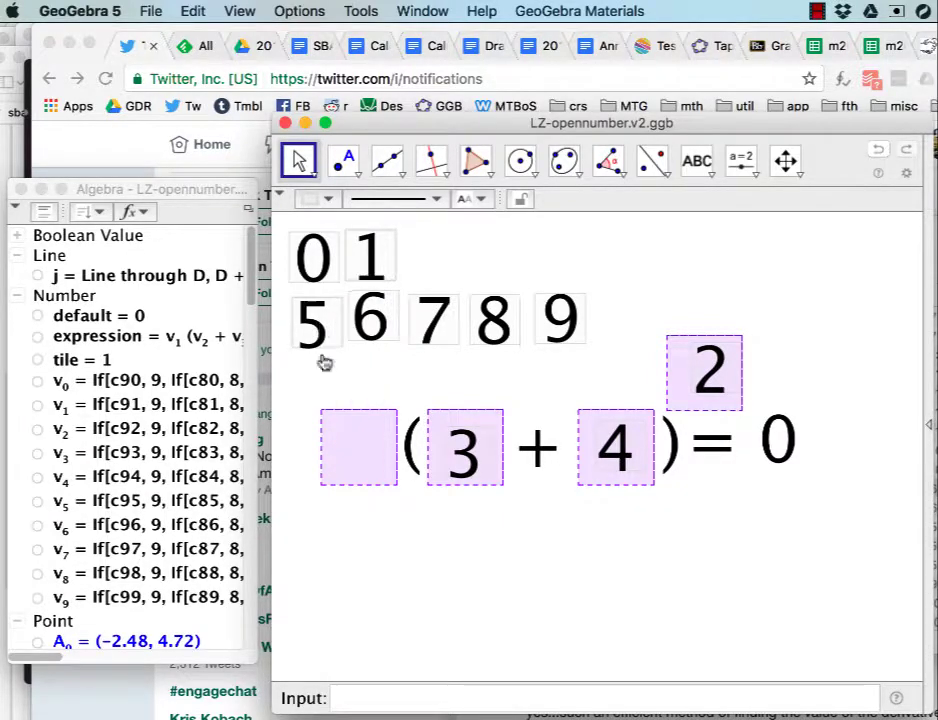
drag(320, 335, 370, 452)
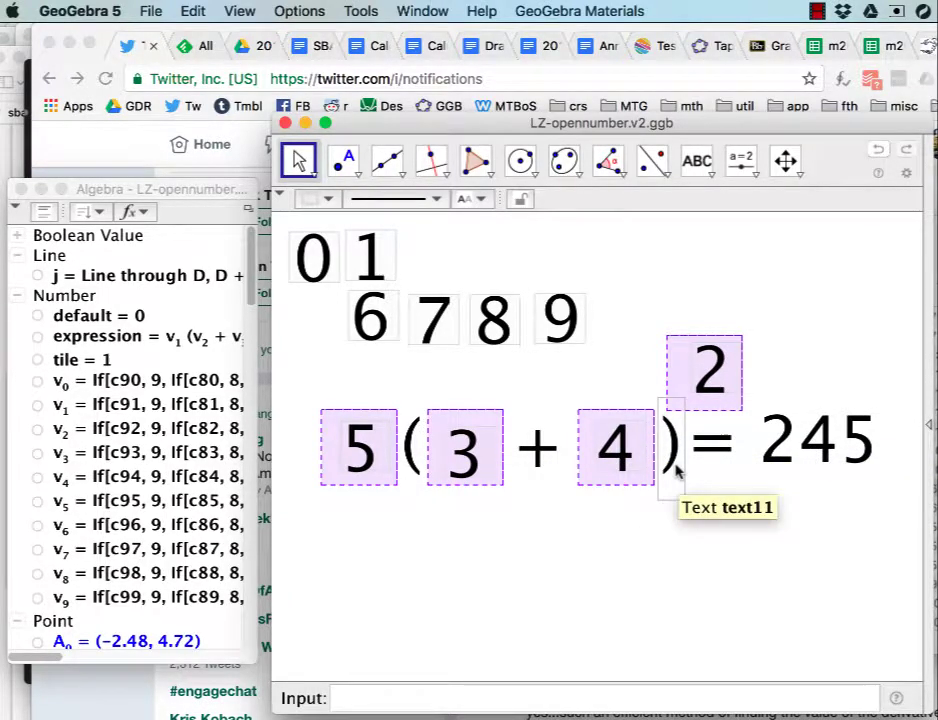
- Change the opening parenthesis text to * and lower it to the vertical middle of the blanks beside it
double_click(419, 452)
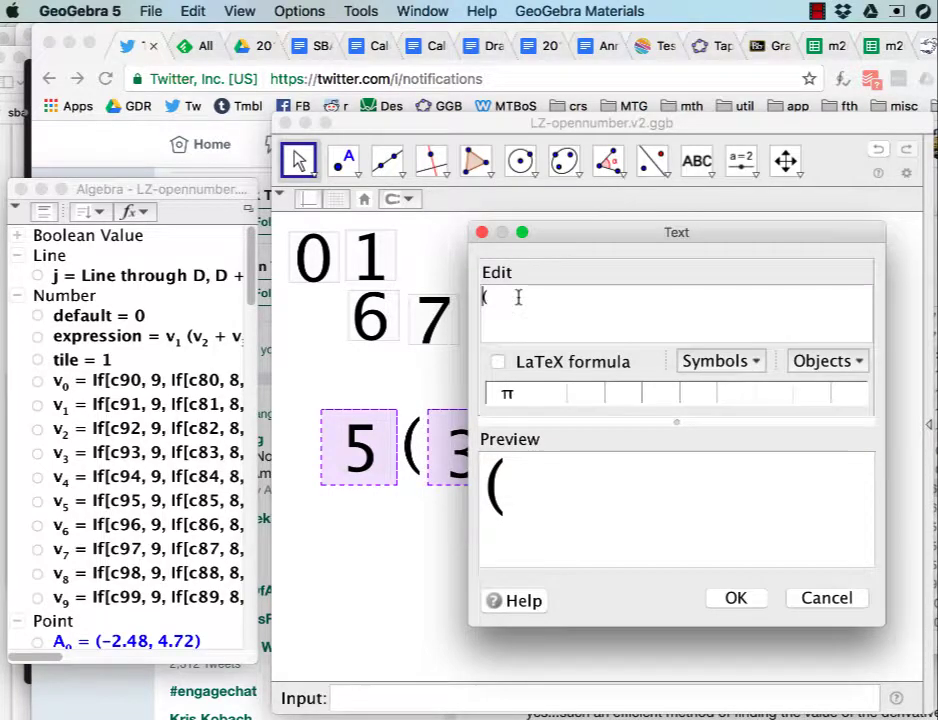
key(BackSpace)
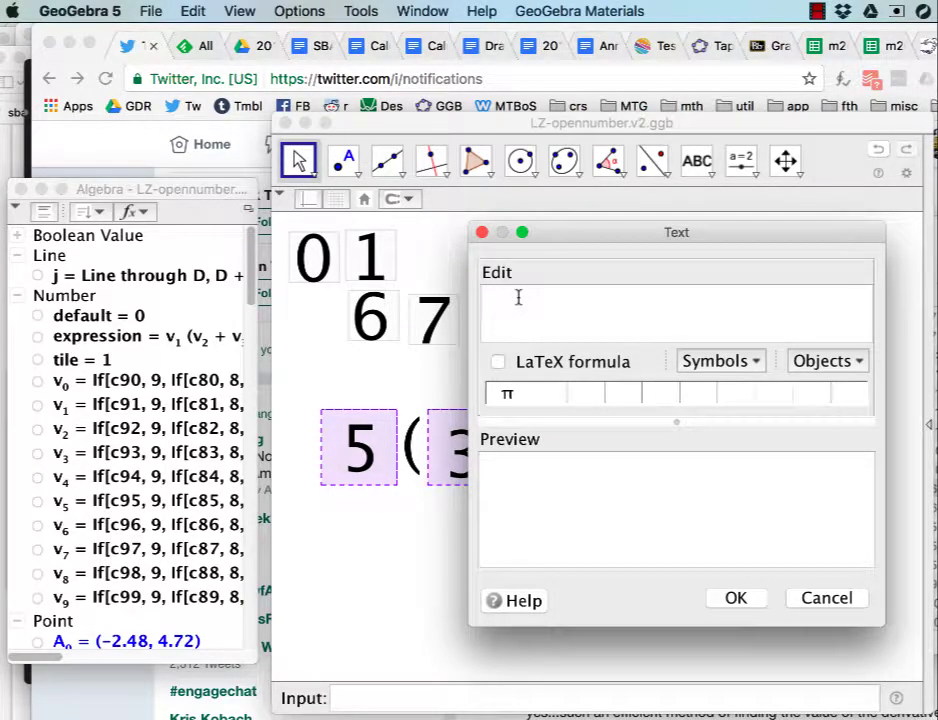
text(*)
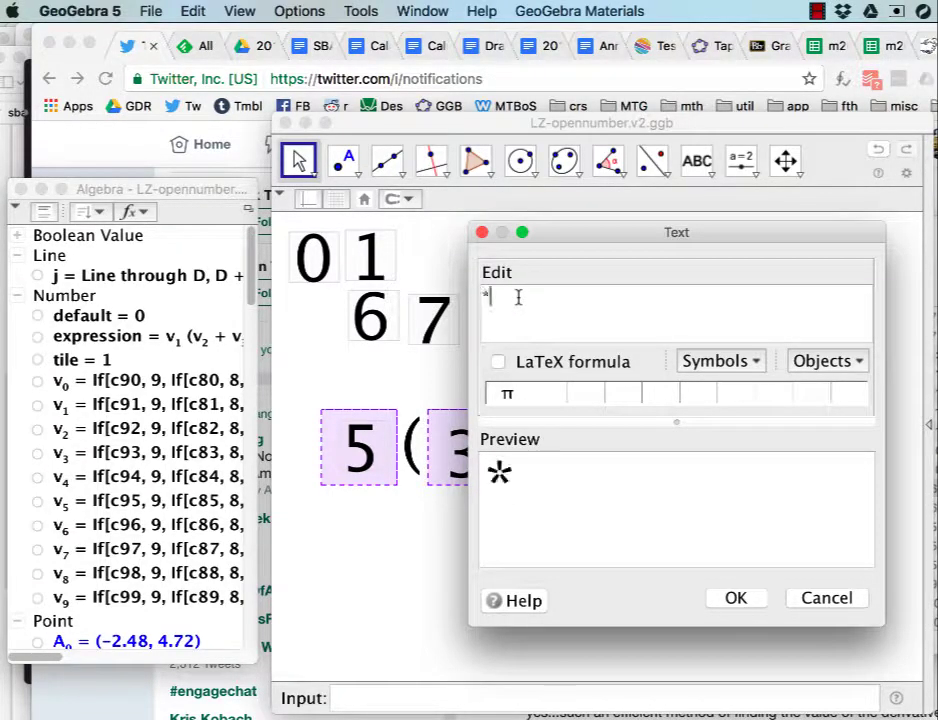
click(736, 598)
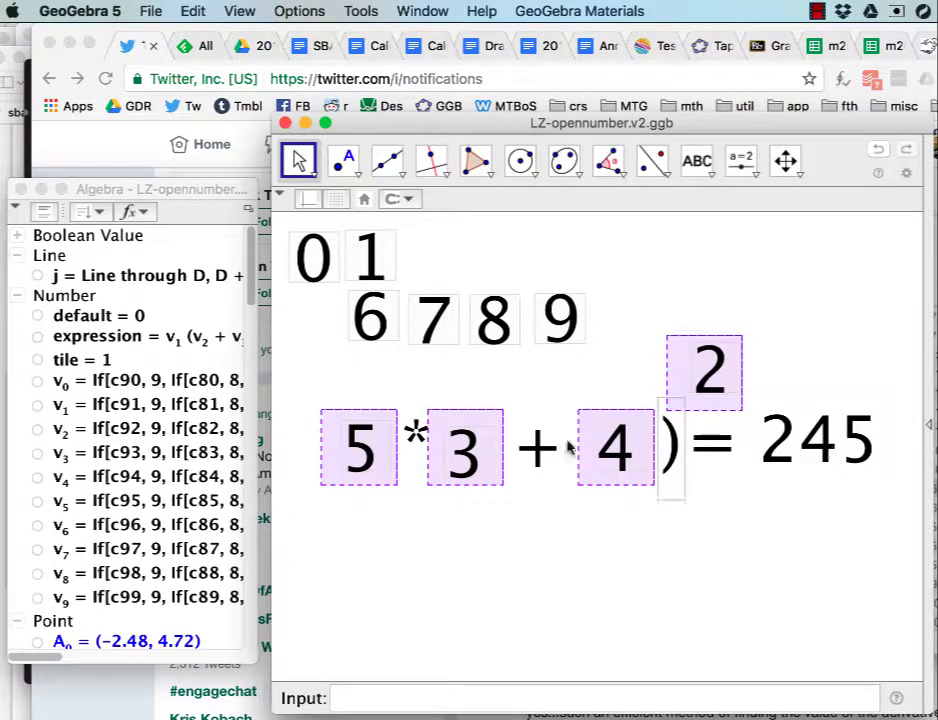
drag(416, 434, 414, 455)
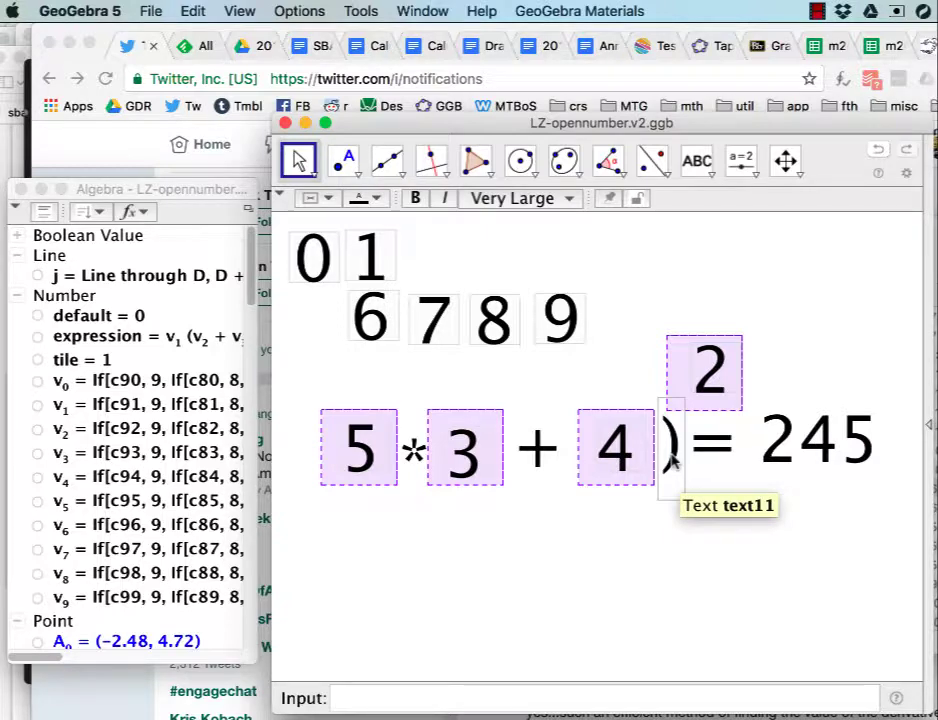
- Move the closing parenthesis below the equation and hide it
drag(672, 458, 687, 545)
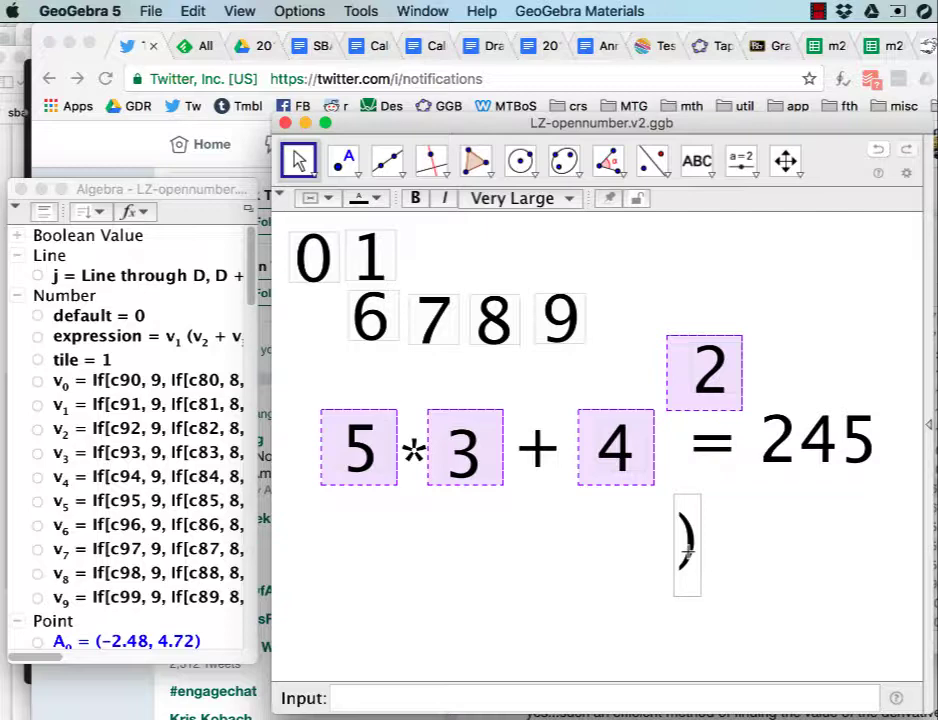
right_click(687, 545)
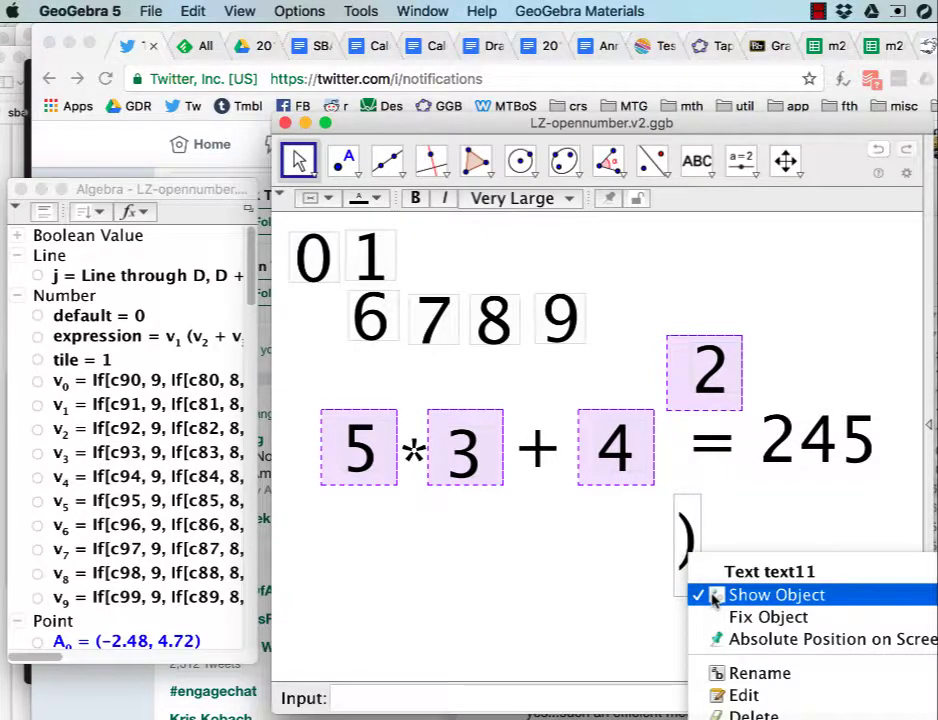
click(714, 597)
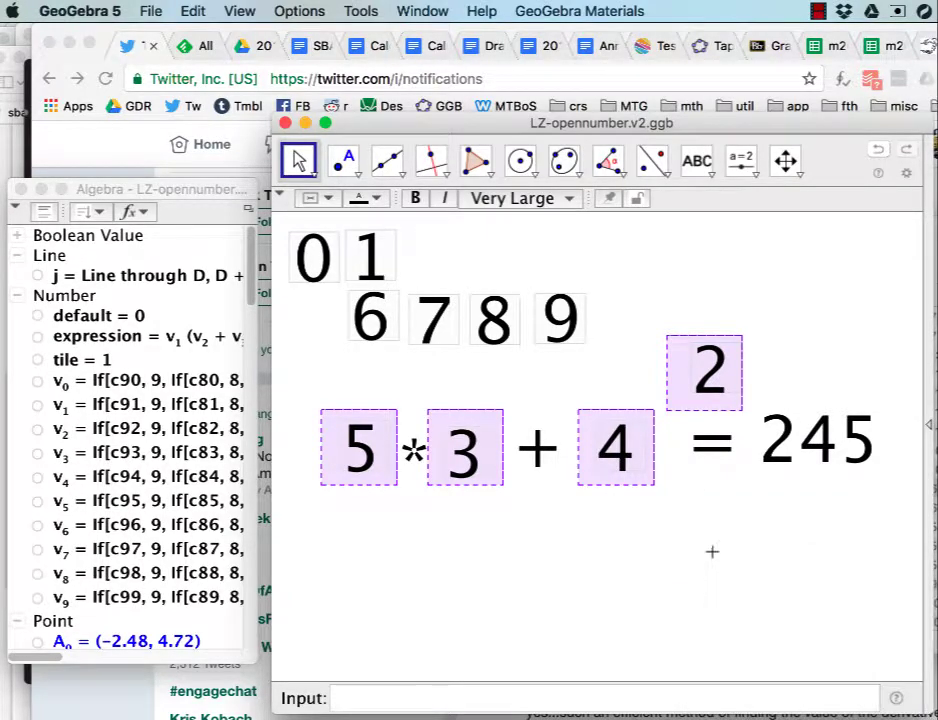
- Undo hiding the closing parenthesis and delete that text object instead
key(super+z)
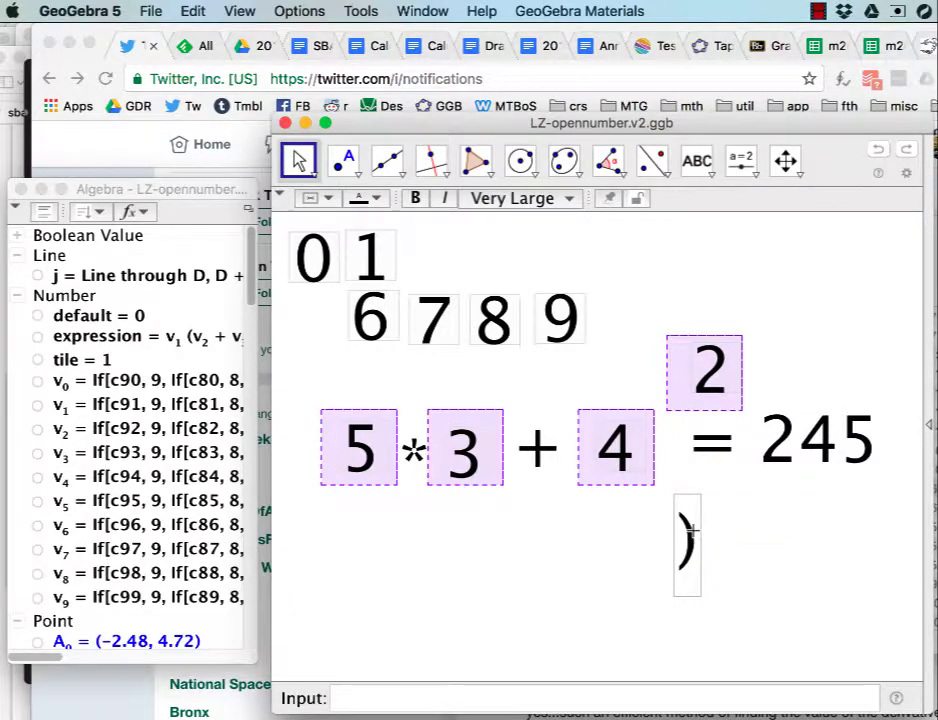
key(Delete)
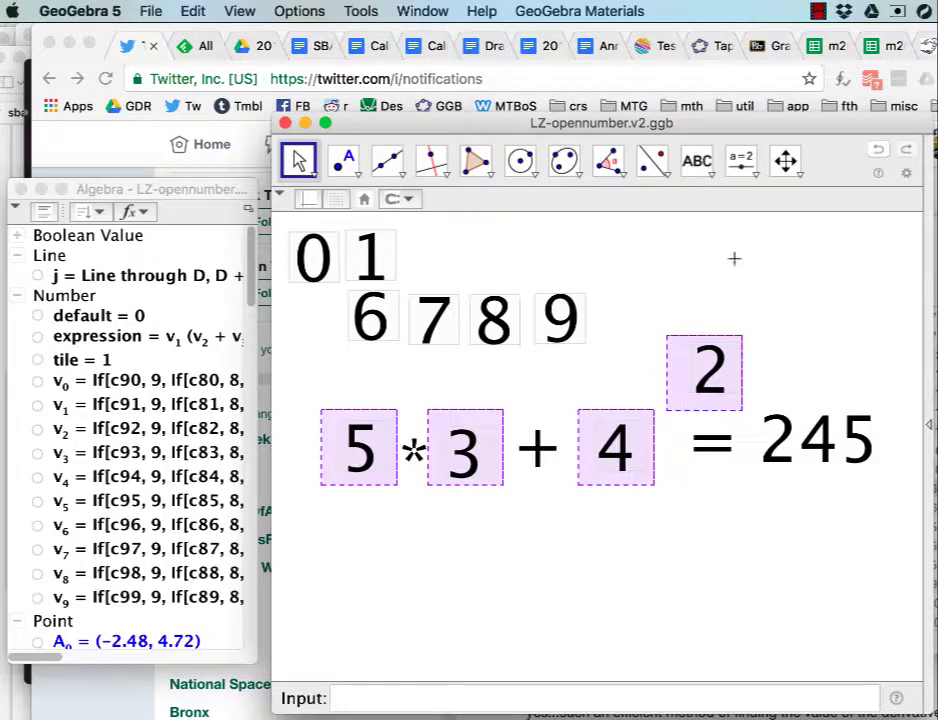
- Insert a new text object containing ) below the equation
click(697, 162)
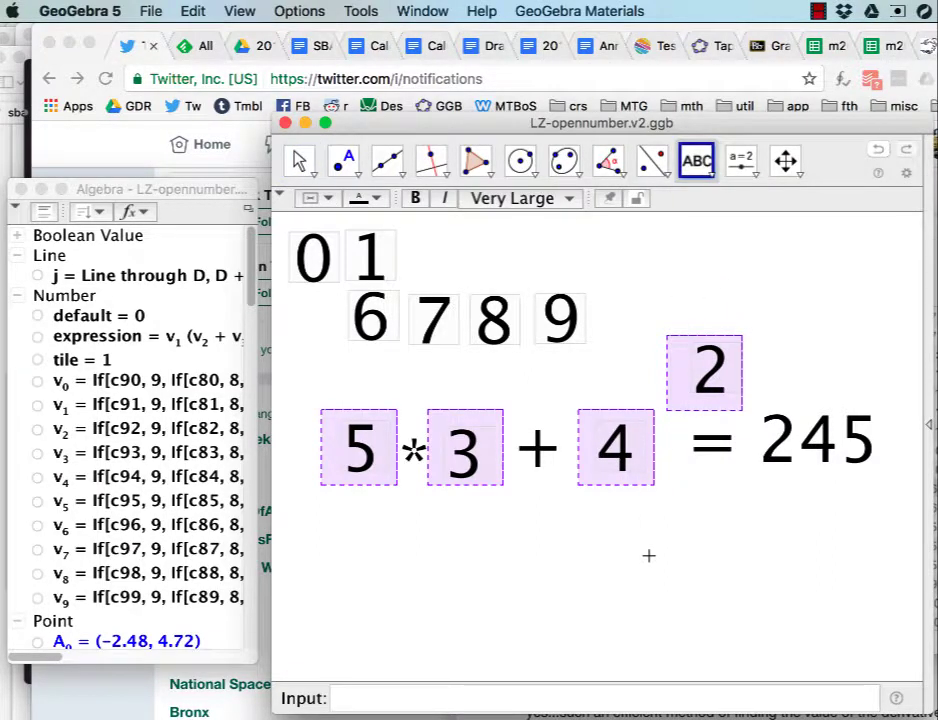
click(648, 558)
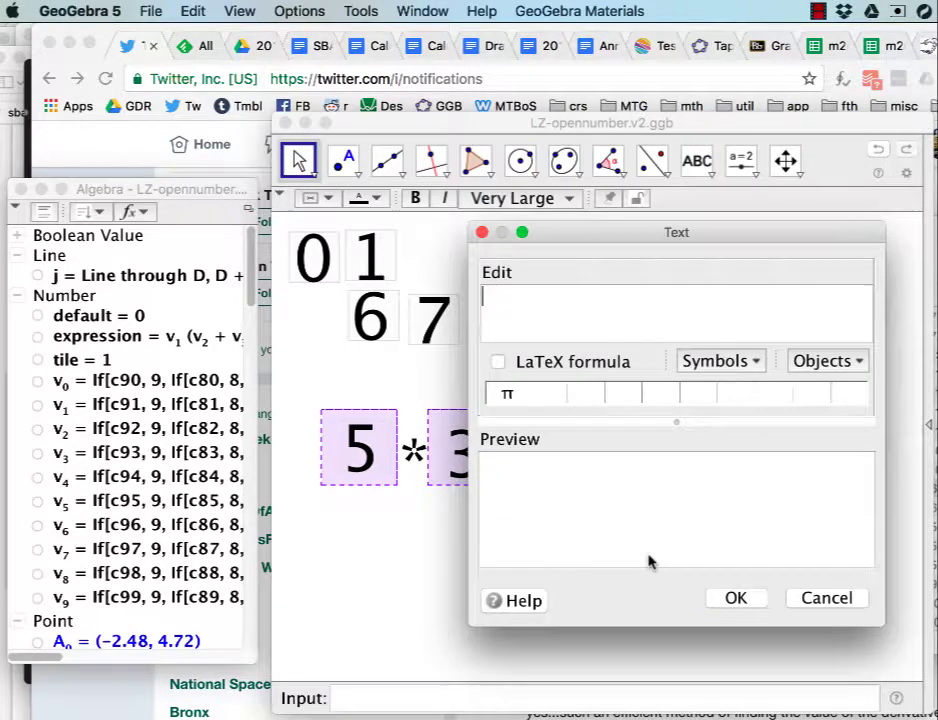
text())
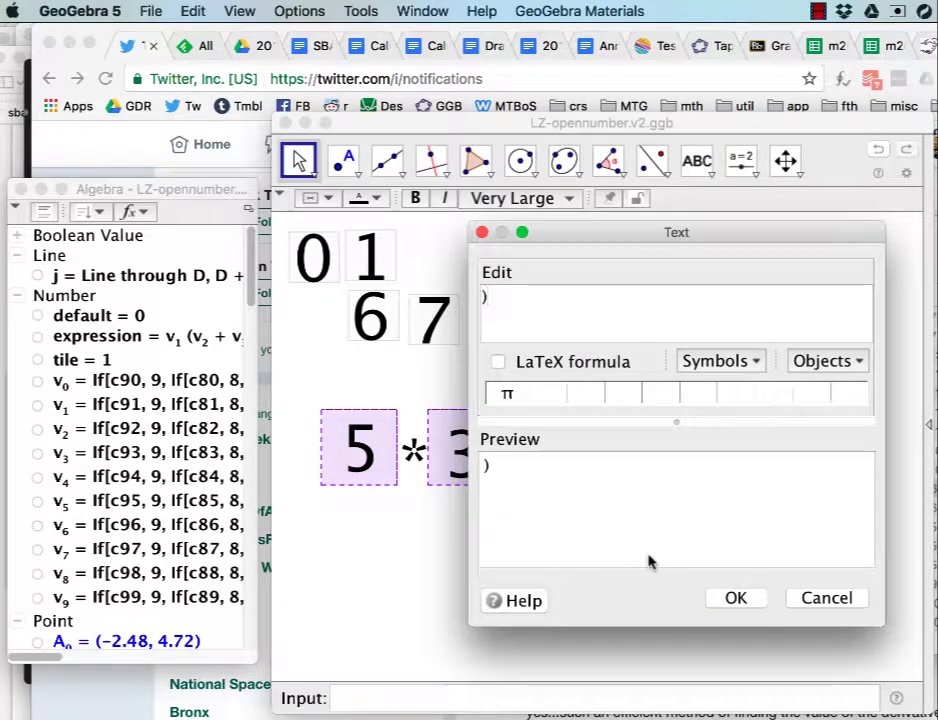
click(738, 598)
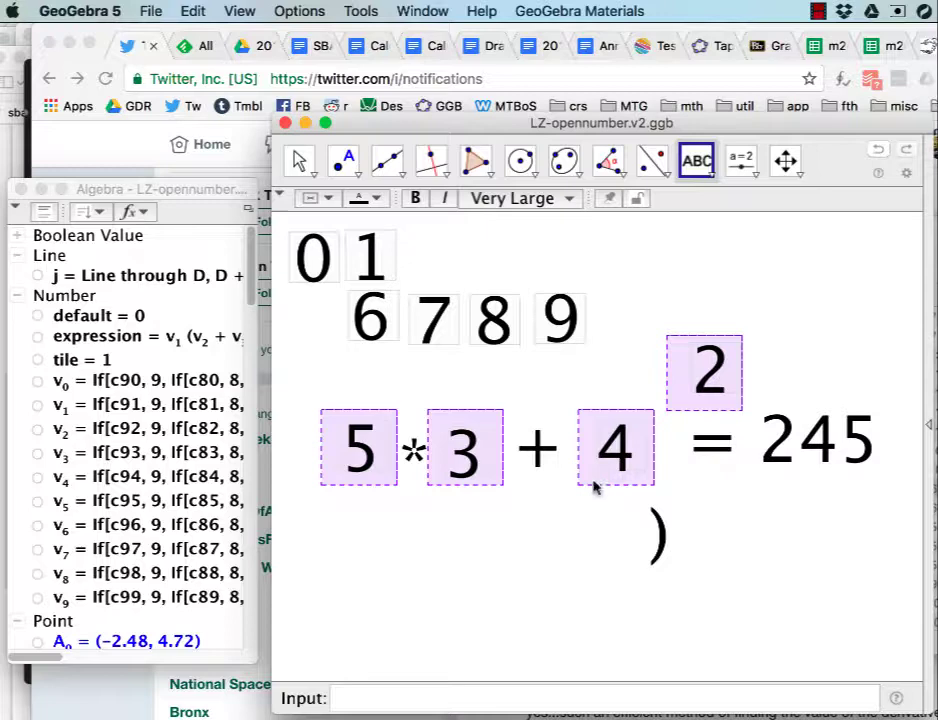
- Make the new closing parenthesis bold and set its text size to Extra Small
click(298, 160)
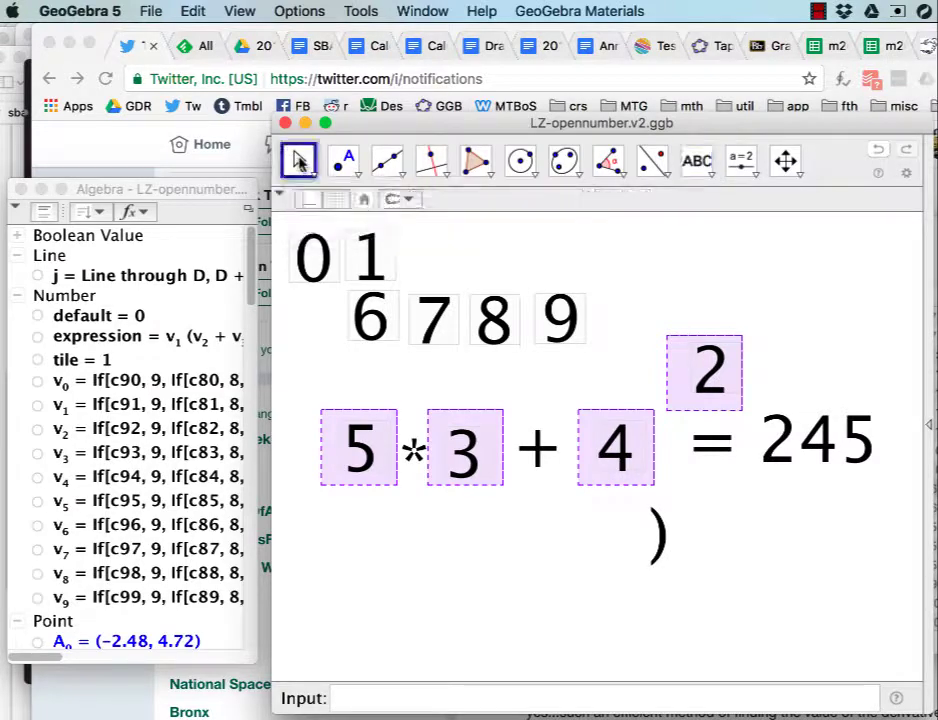
click(659, 543)
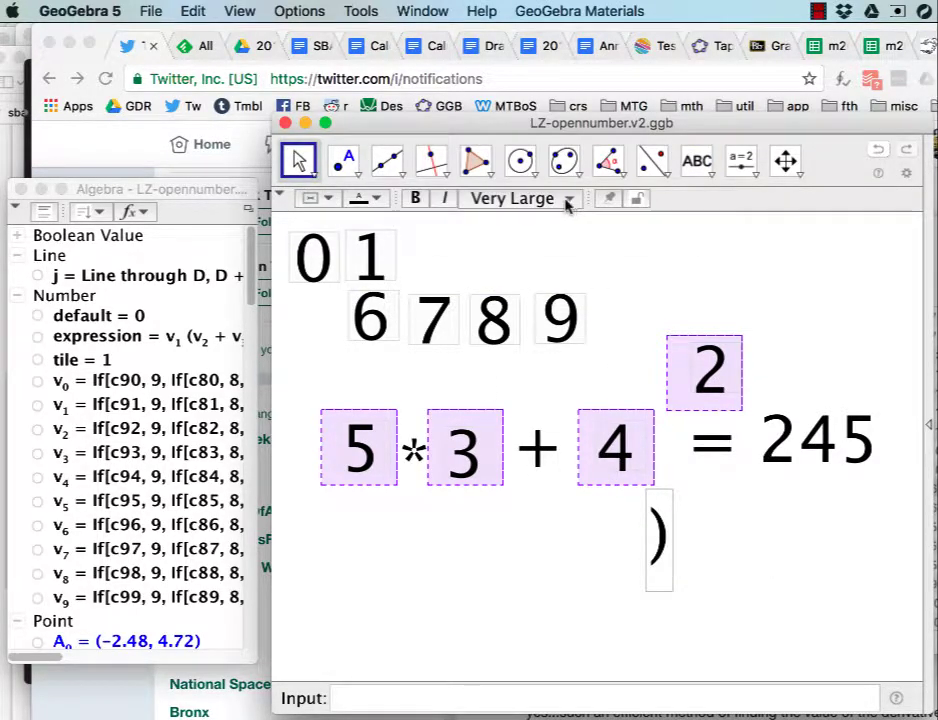
click(415, 199)
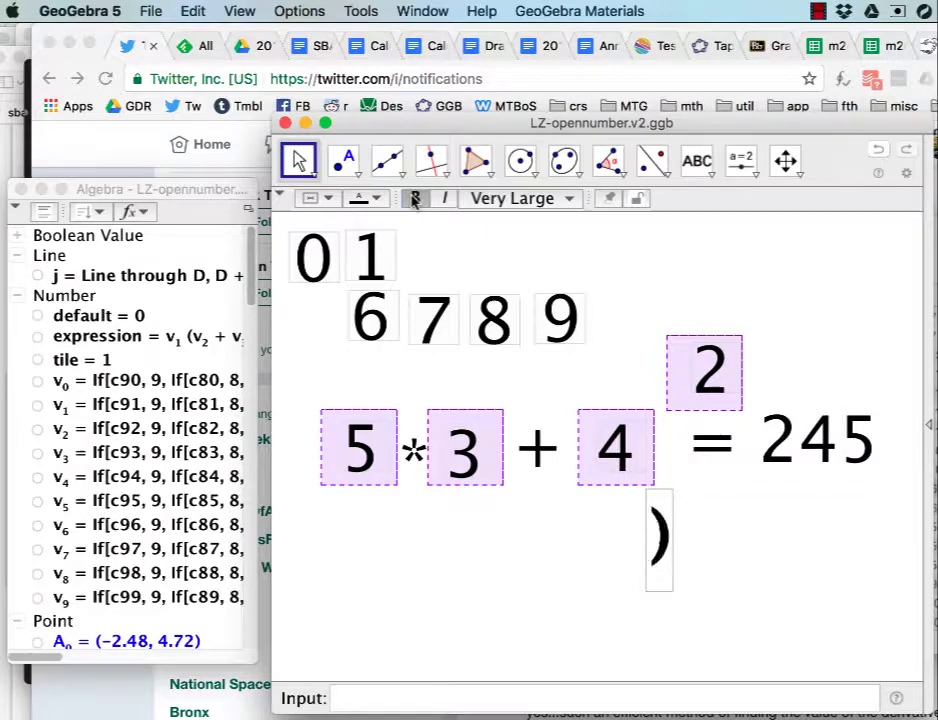
click(560, 199)
click(546, 229)
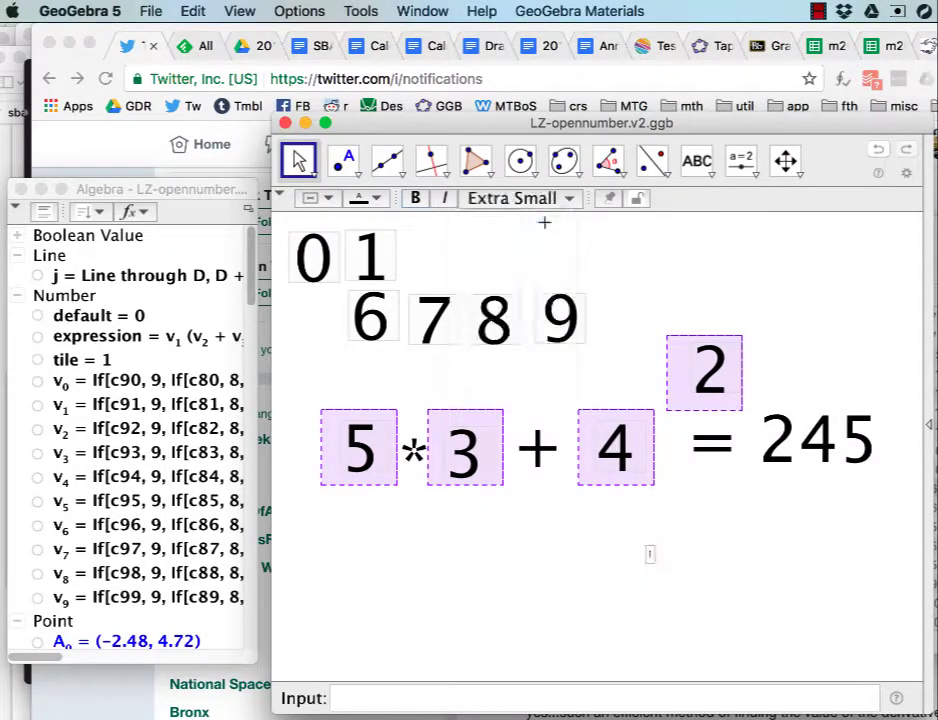
click(544, 216)
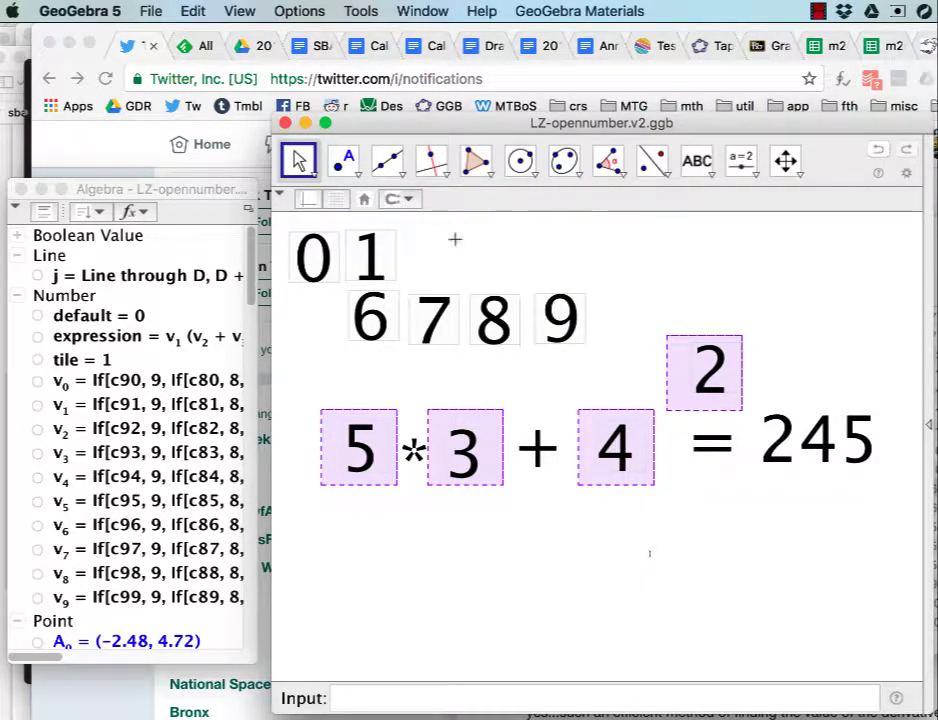
click(650, 556)
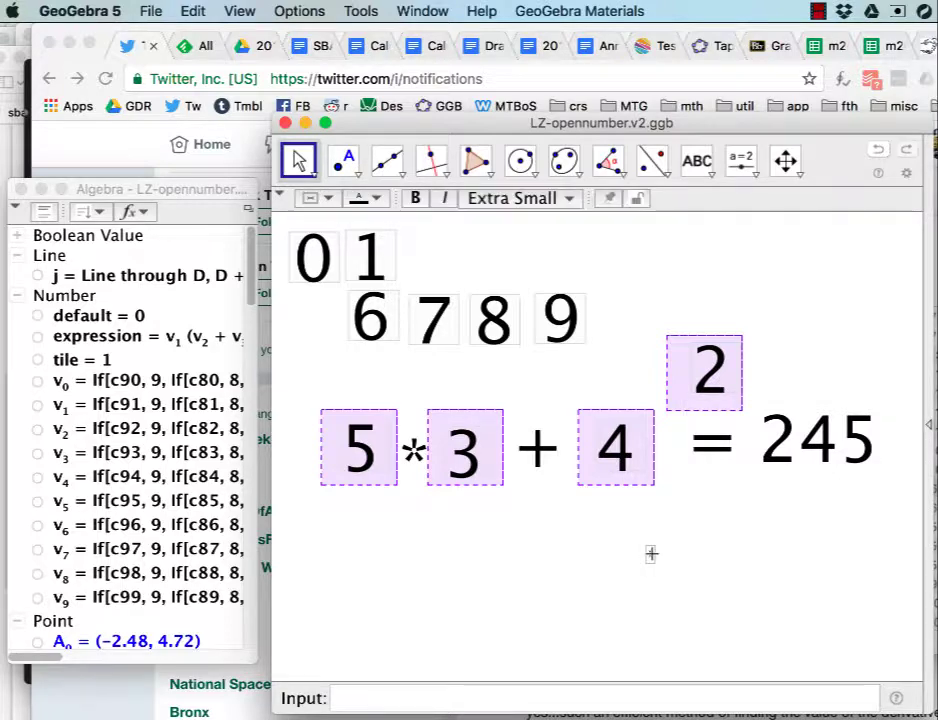
- Set the closing parenthesis below the equation to Extra Large text size and delete that text object
click(571, 200)
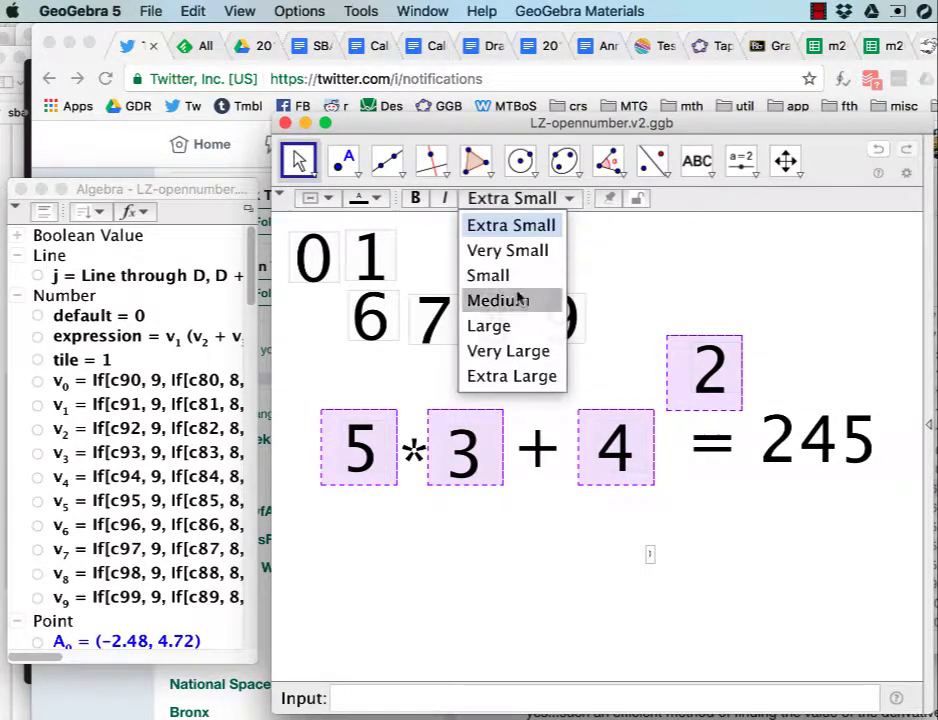
click(512, 377)
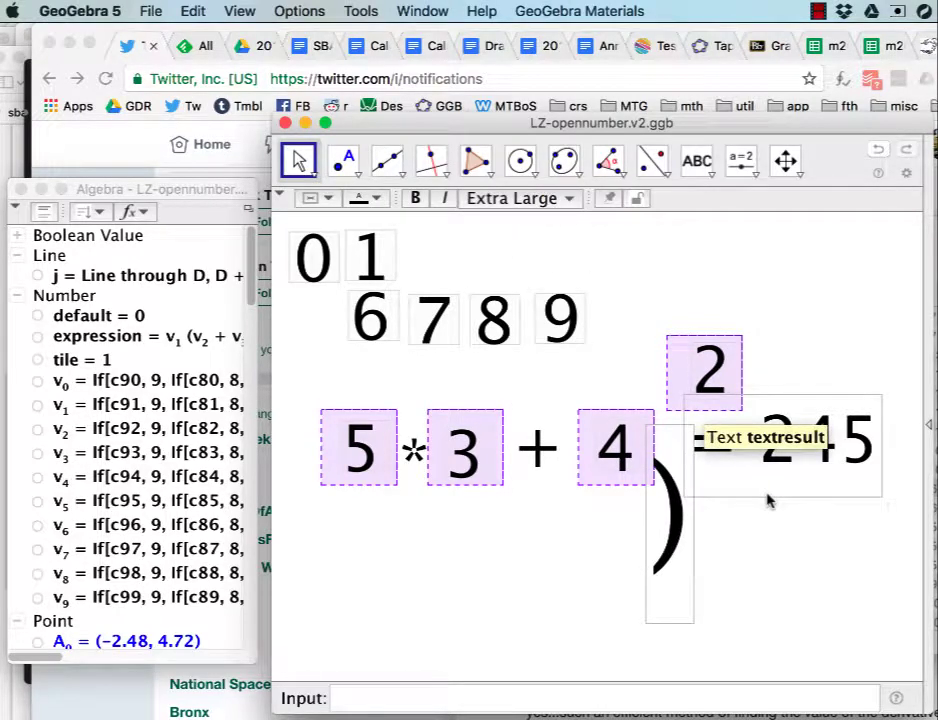
click(670, 540)
click(674, 532)
key(Delete)
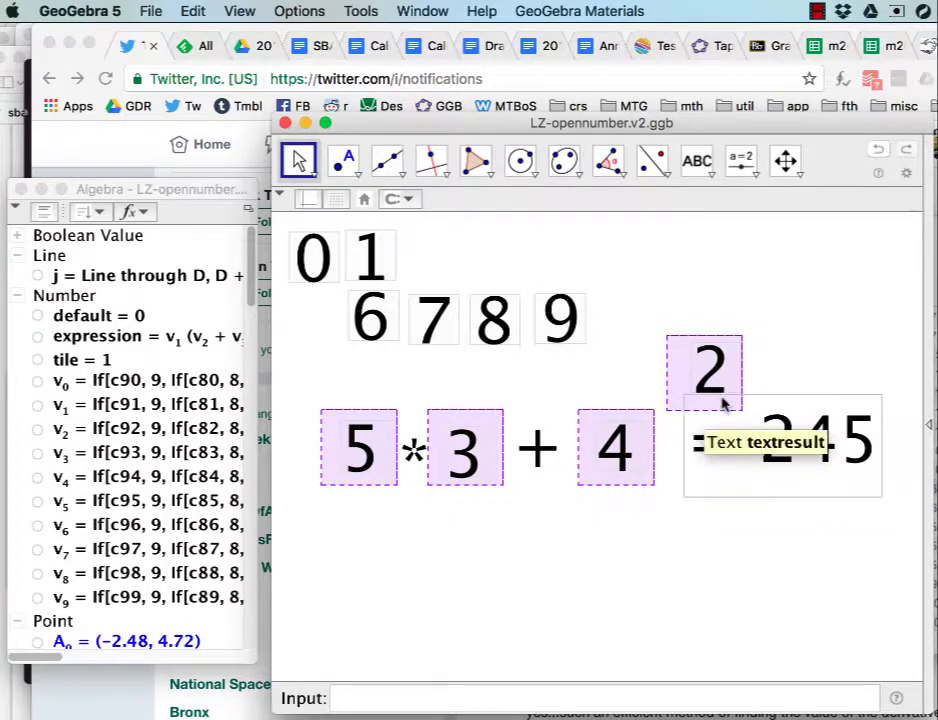
- Redefine the number expression without parentheses as v_1 *v_2 + v_3^v_6
double_click(173, 340)
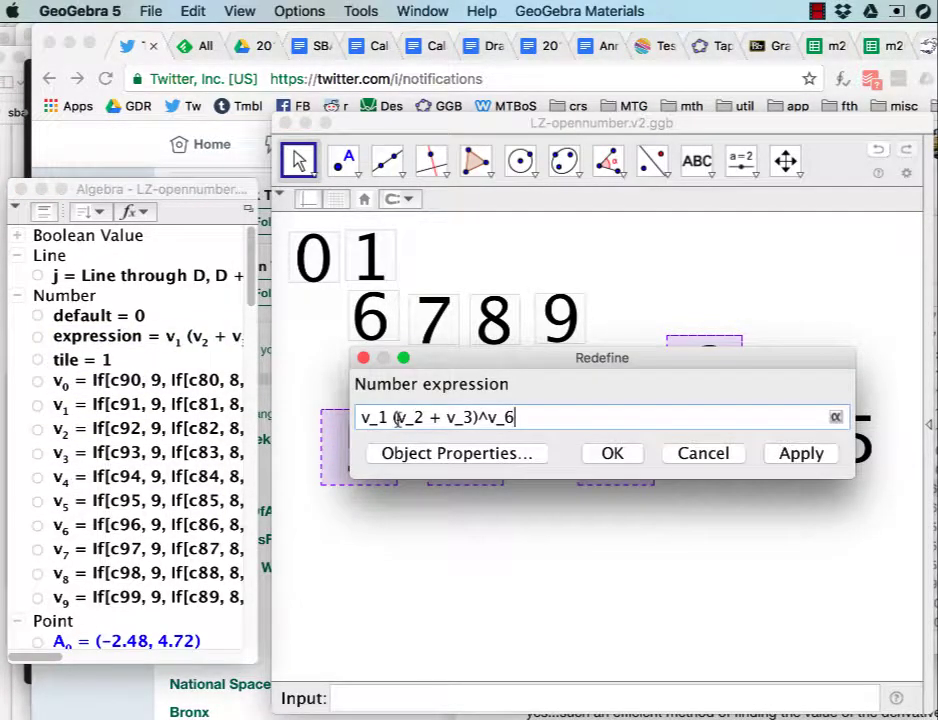
click(397, 418)
key(BackSpace)
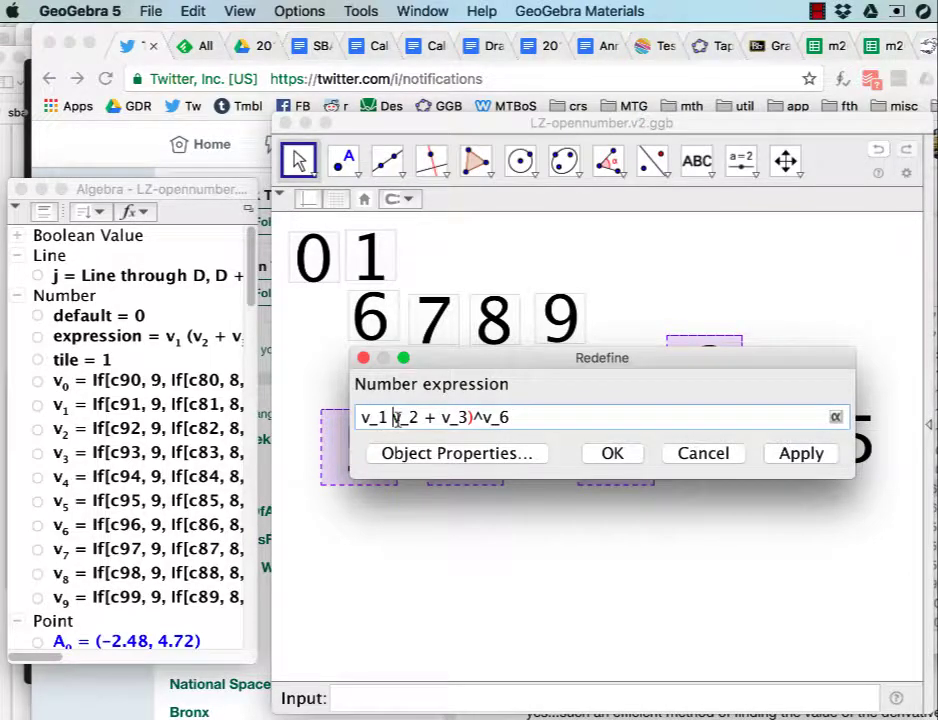
text(*)
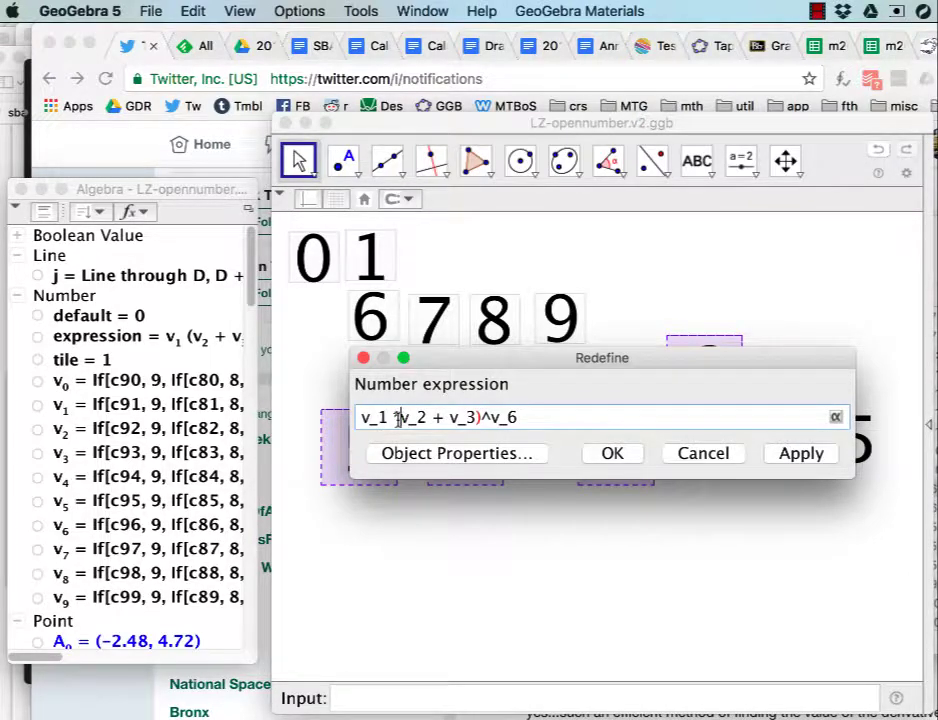
click(479, 418)
key(BackSpace)
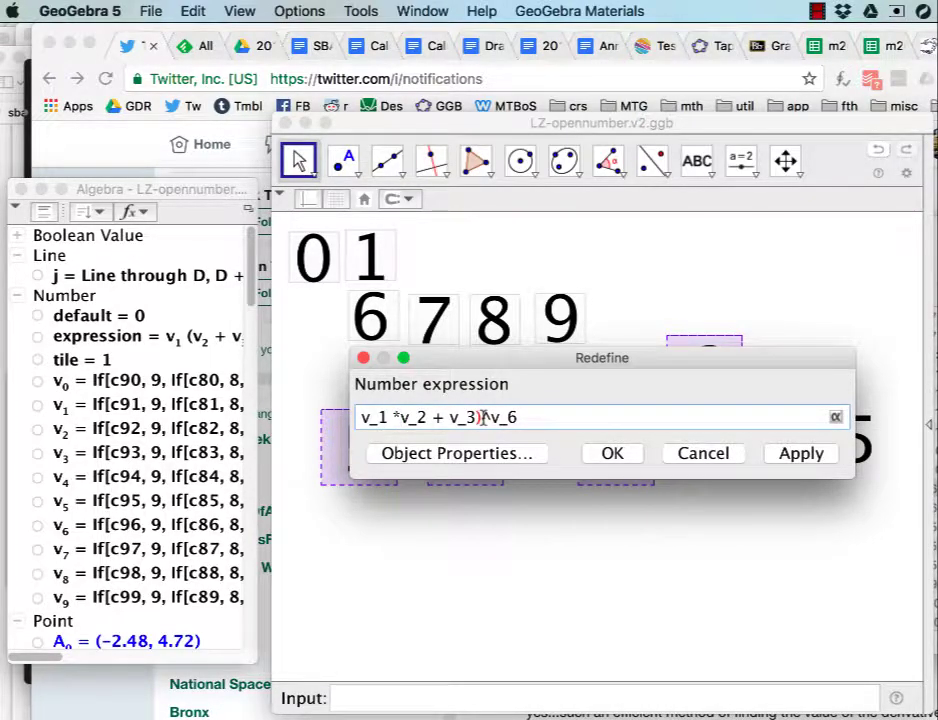
key(BackSpace)
click(801, 458)
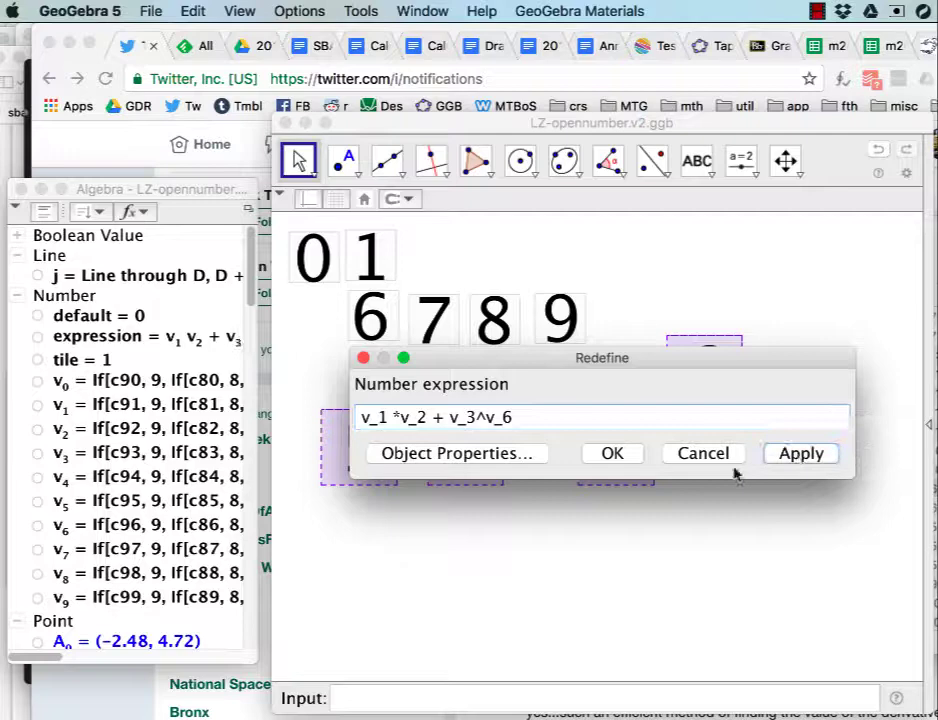
click(609, 453)
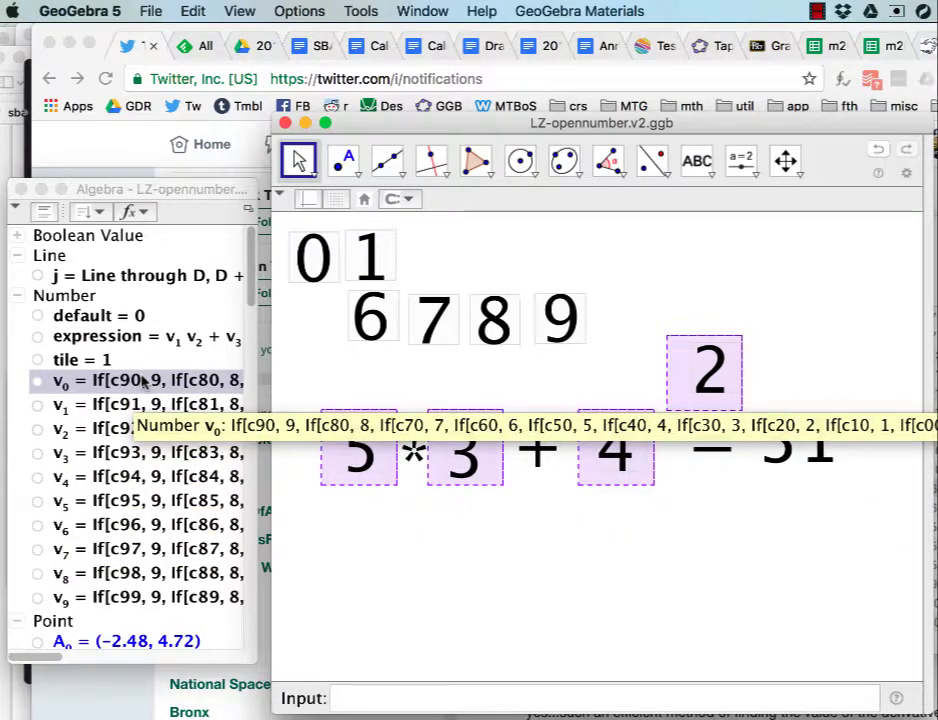
- Examine the nested If definition of the number v_0 and look through the points, polygons and segments in the object list
double_click(145, 382)
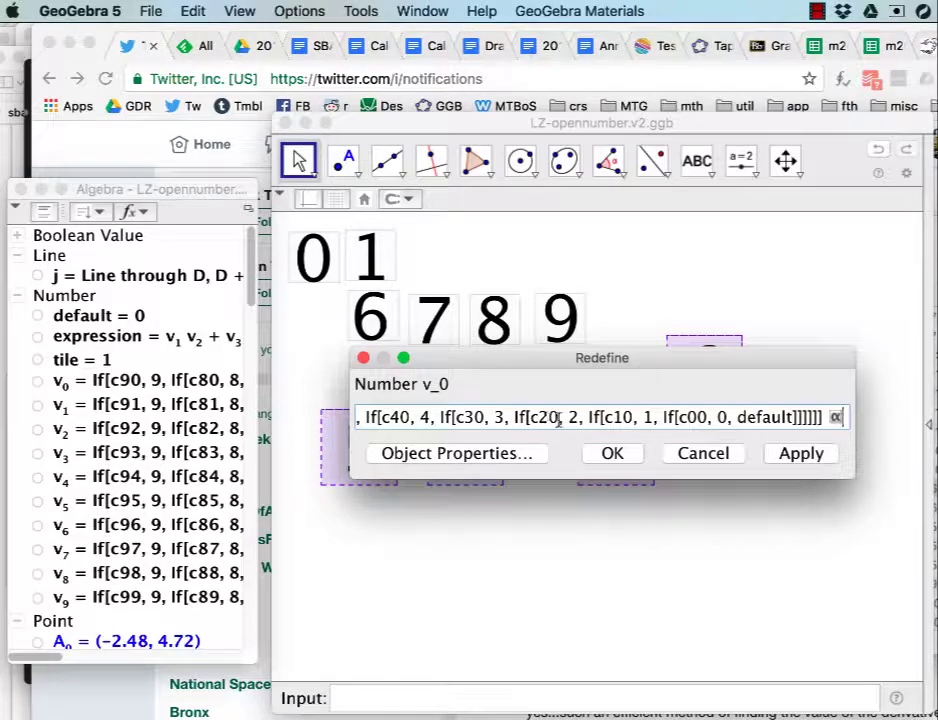
click(610, 455)
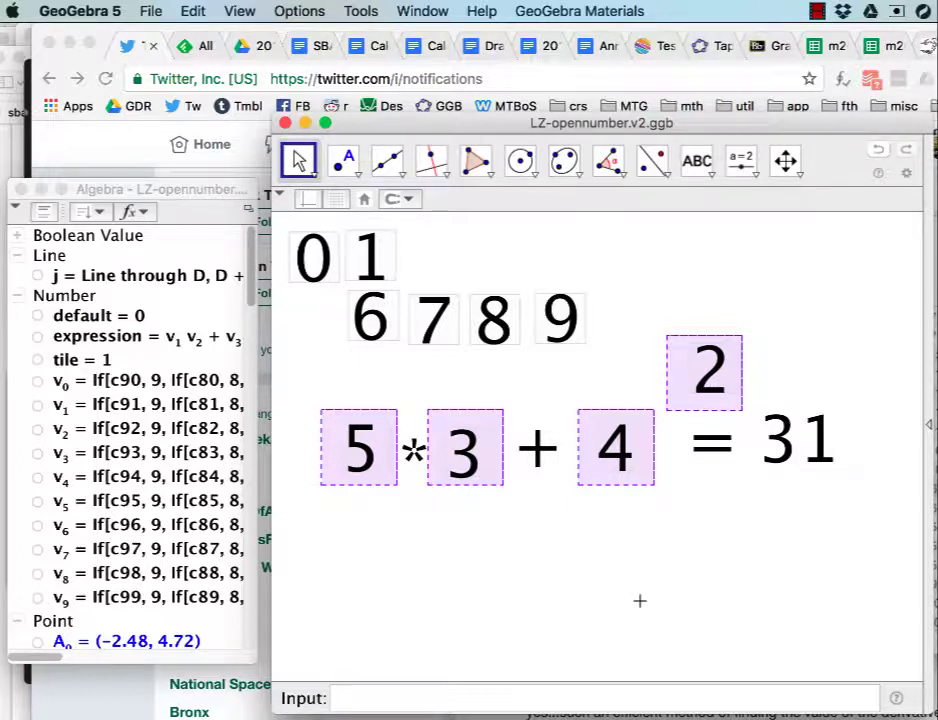
scroll(175, 521, down, 10)
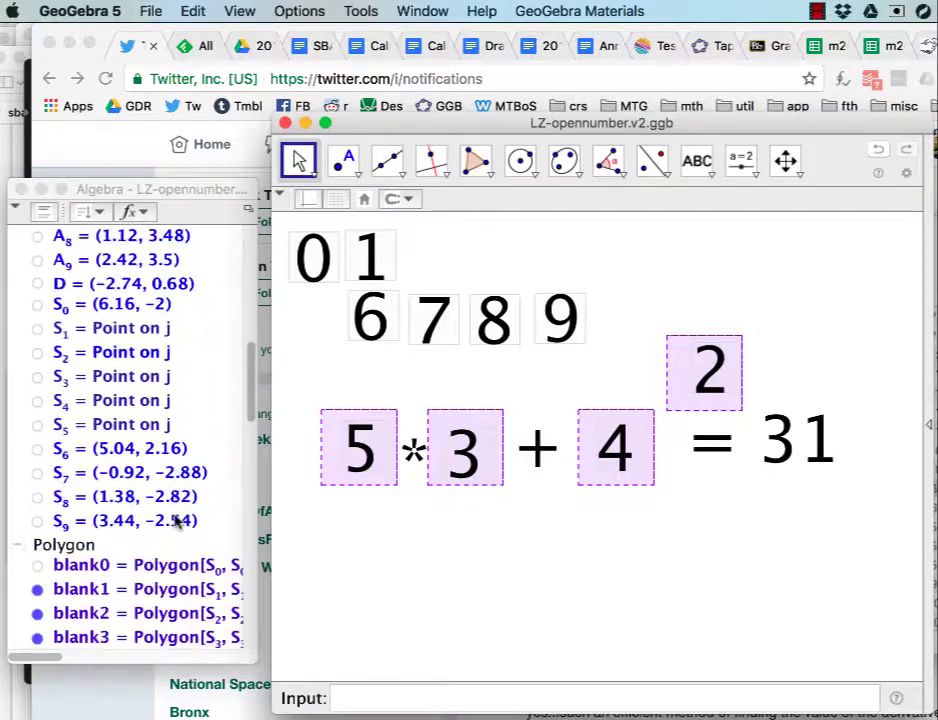
scroll(175, 521, down, 5)
scroll(175, 521, up, 15)
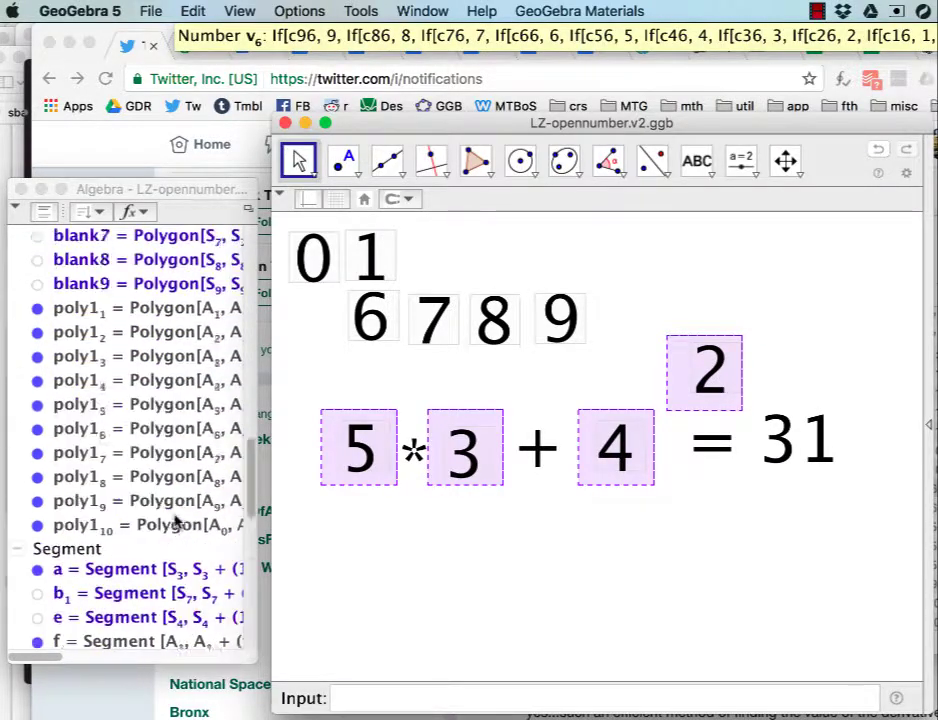